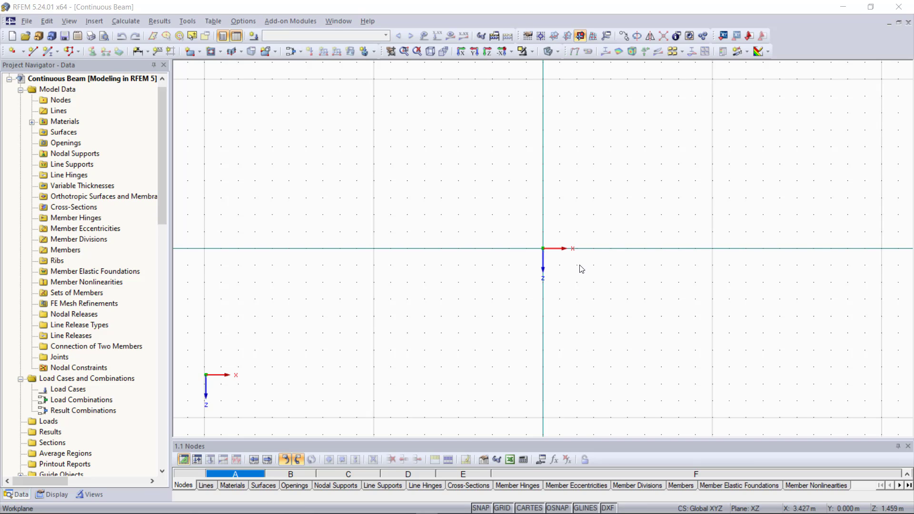
scroll(567, 273, up, 1)
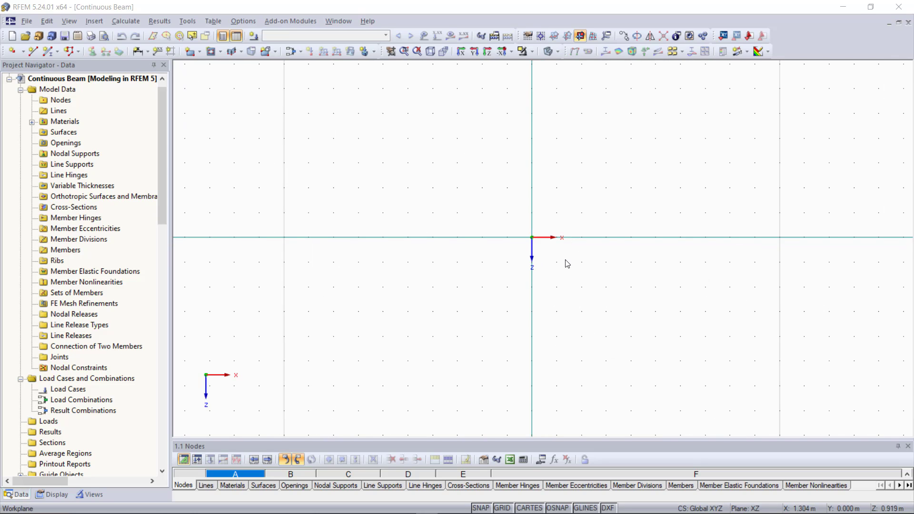
scroll(582, 264, down, 1)
scroll(585, 267, down, 1)
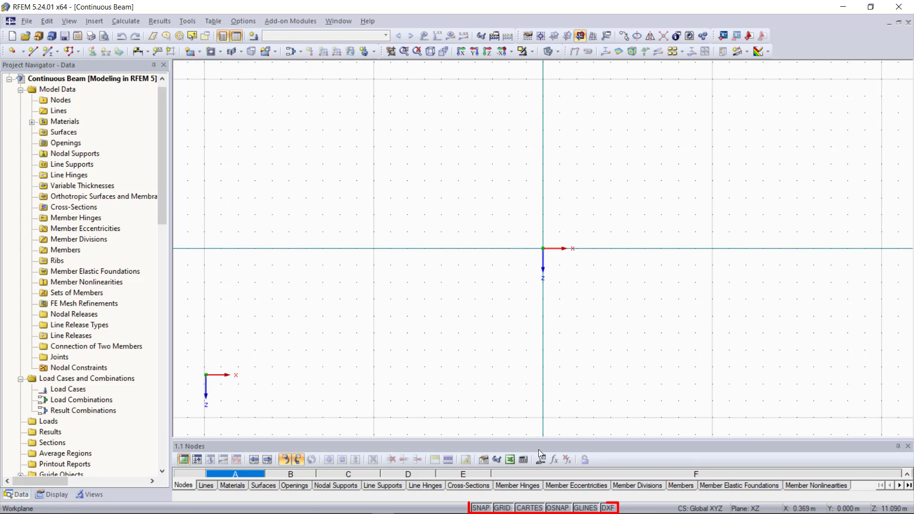
Switch the grid display off and back on, and do the same with the snap setting.
click(508, 509)
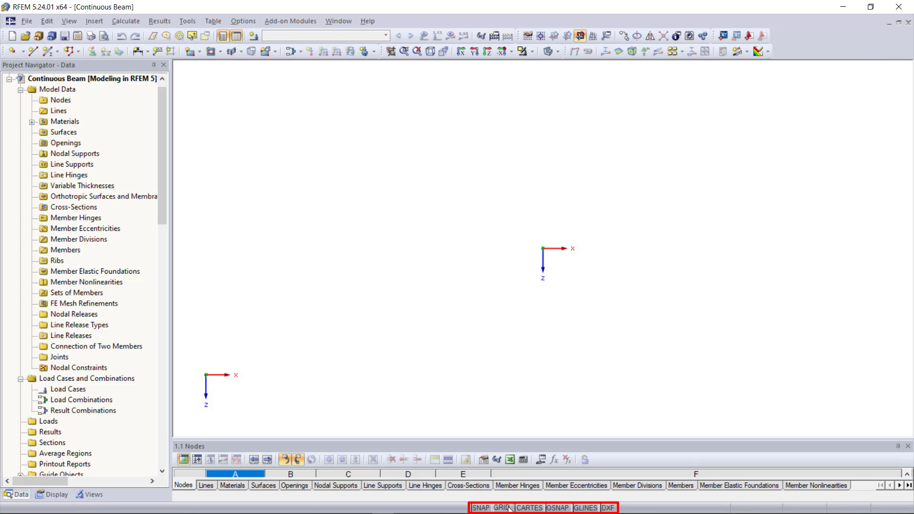
click(509, 508)
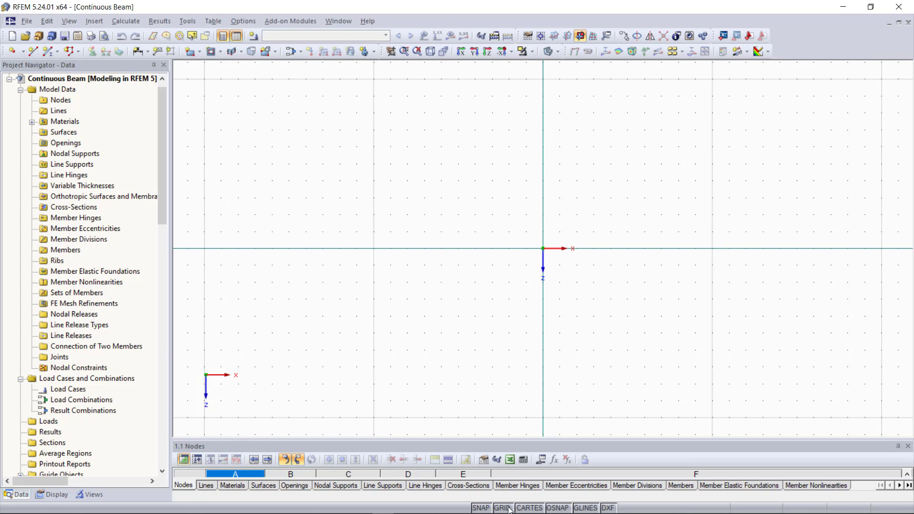
click(486, 507)
click(487, 507)
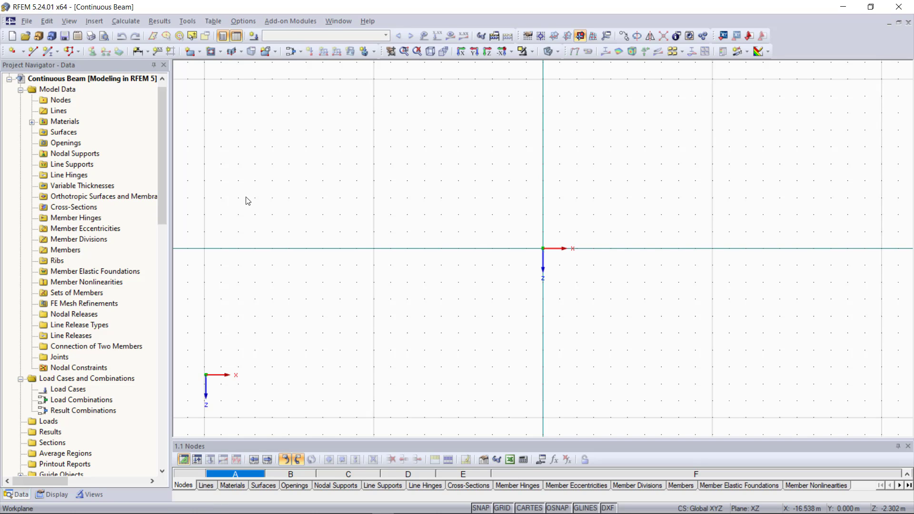
Place a standard node on the grid at X -3.000 m, Z -4.000 m and end node placement.
click(12, 51)
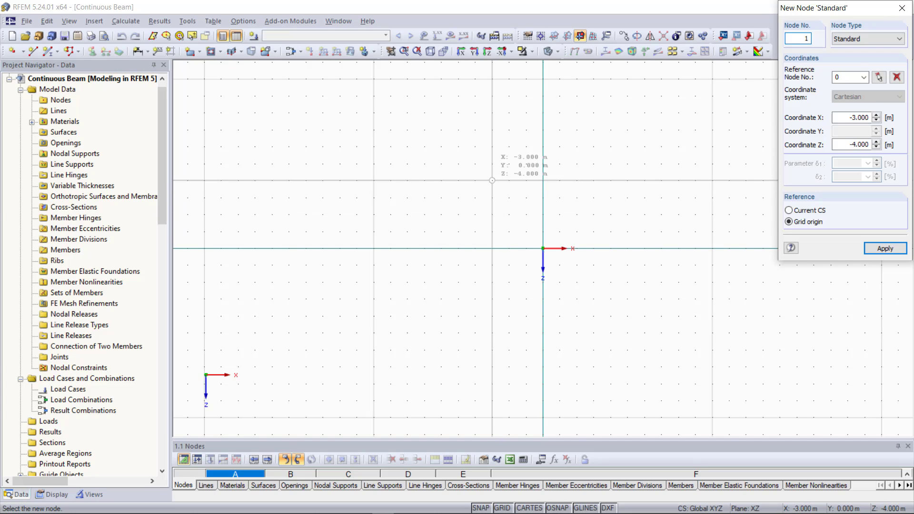
click(492, 180)
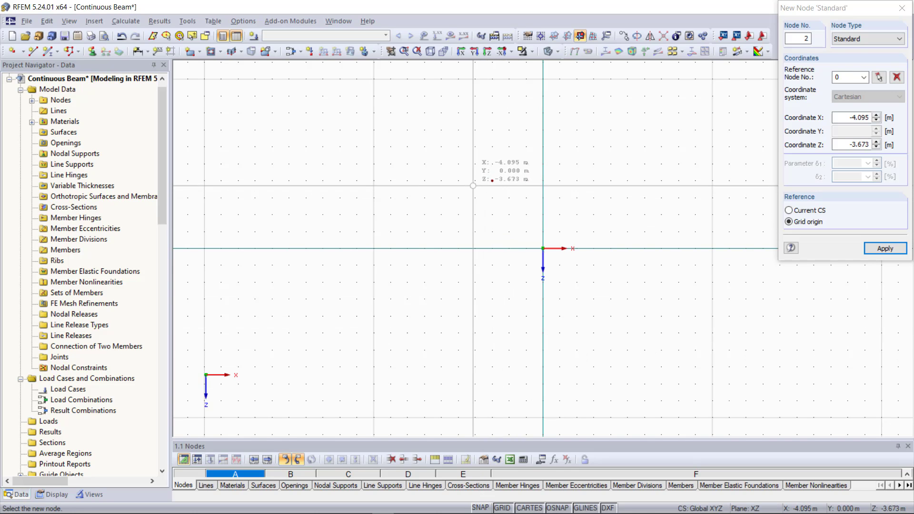
scroll(473, 186, up, 1)
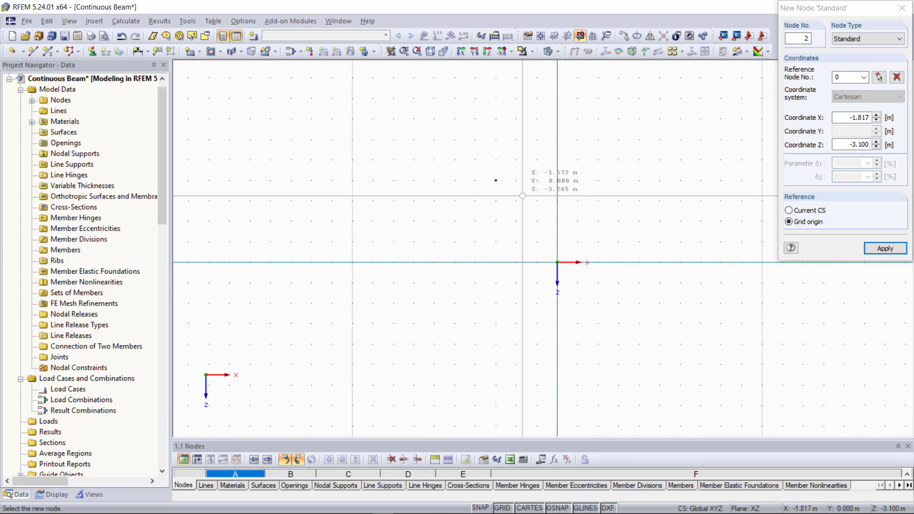
right_click(490, 223)
right_click(490, 222)
click(421, 221)
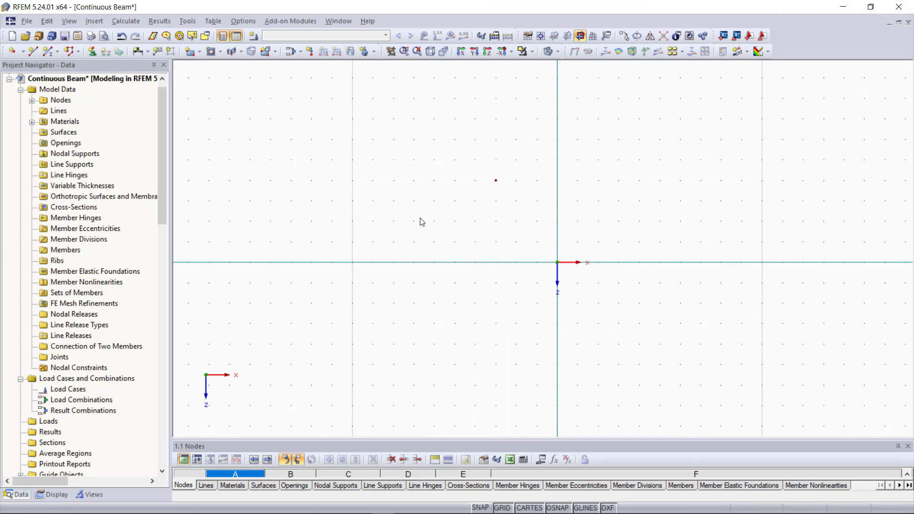
Delete the trial node placed above the origin.
drag(481, 150, 565, 237)
key(Delete)
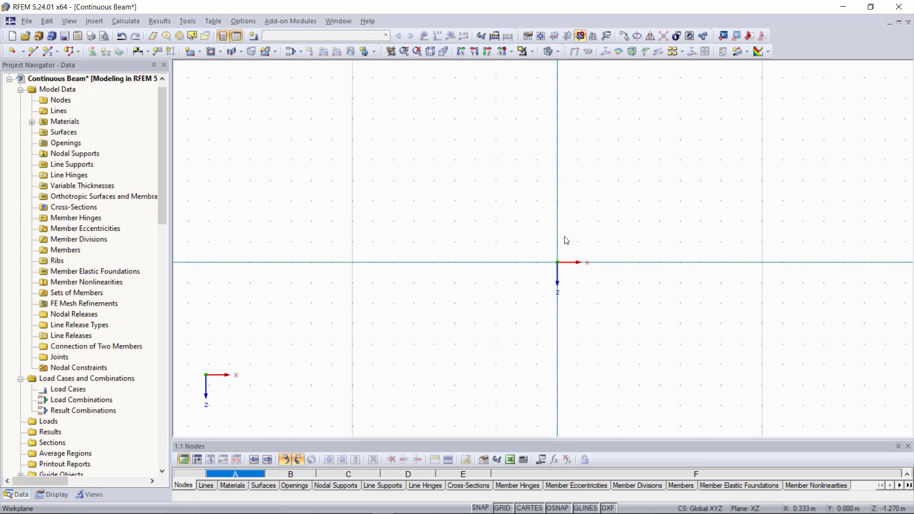
middle_click(566, 240)
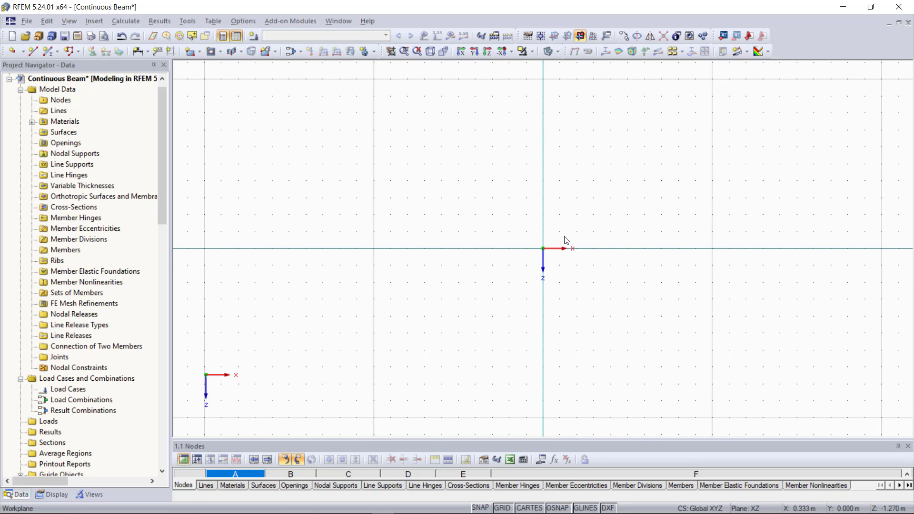
Configure the work plane grid as Cartesian, with the number of grid points set dynamically according to the size of the model.
right_click(505, 508)
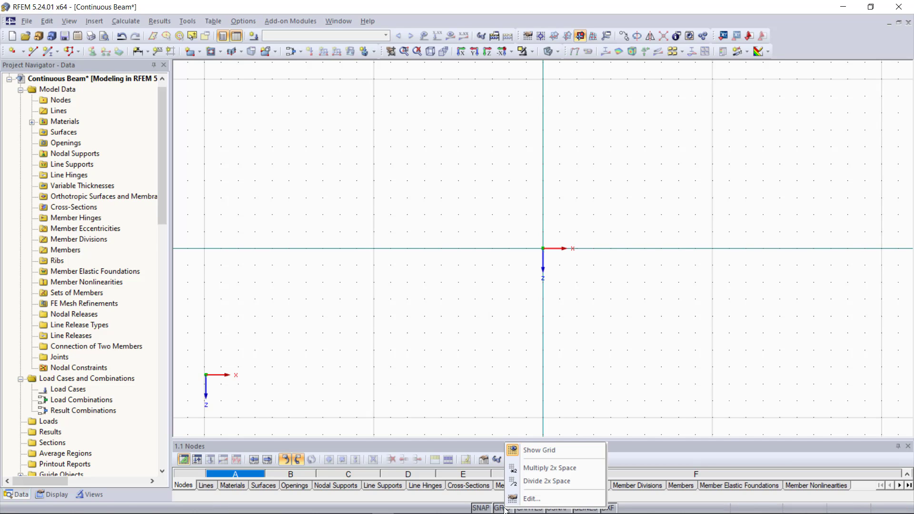
click(529, 499)
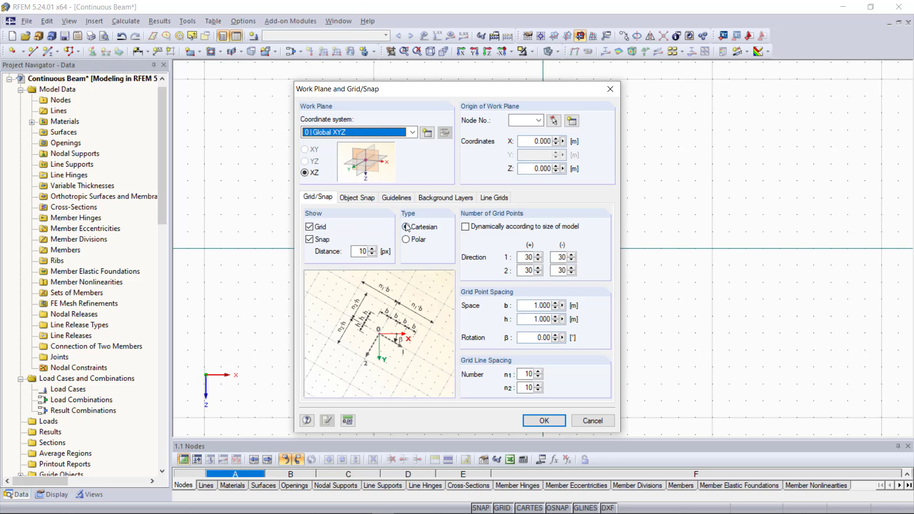
click(406, 239)
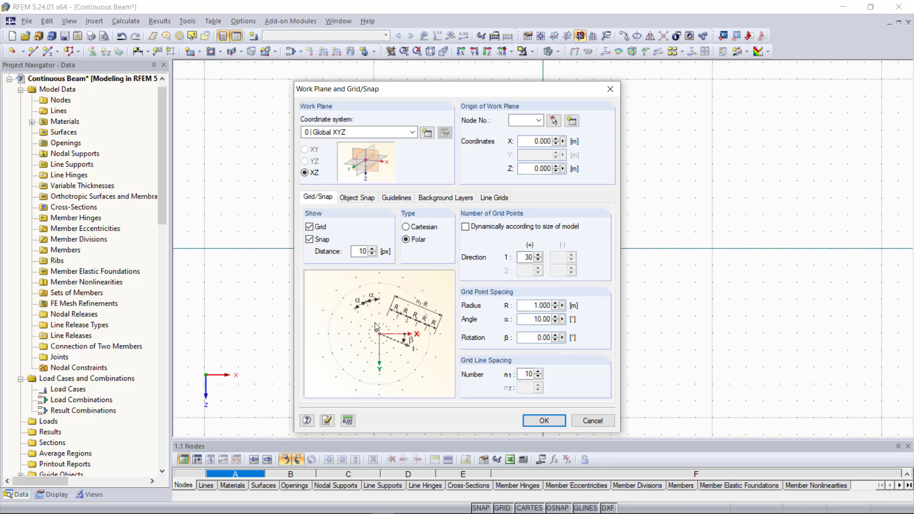
click(404, 227)
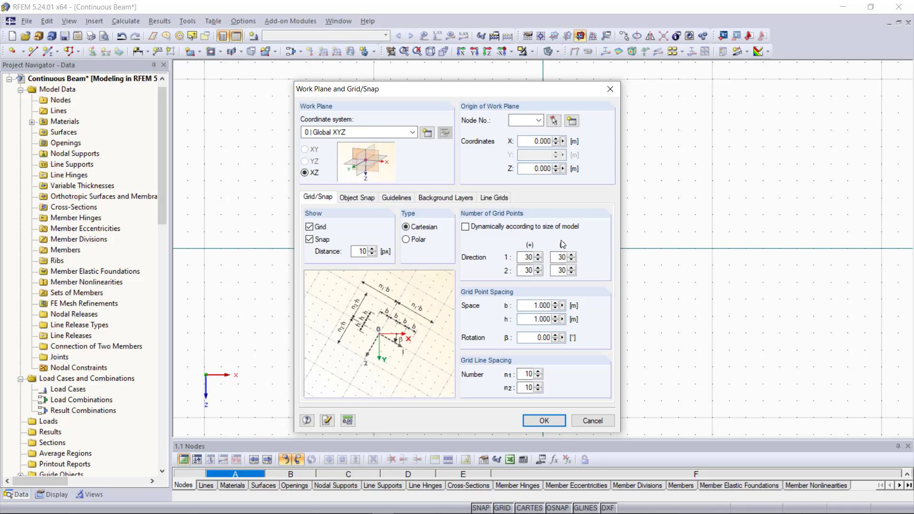
click(465, 228)
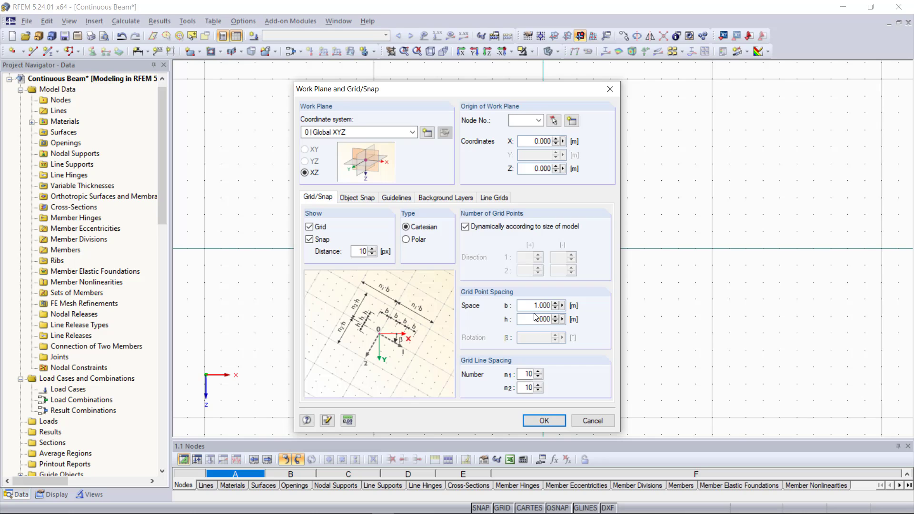
click(529, 376)
click(524, 375)
click(544, 421)
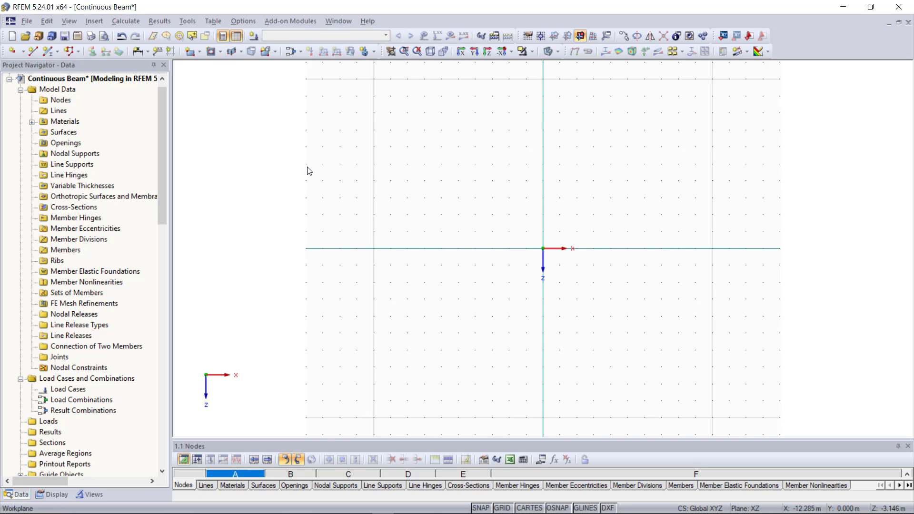
click(98, 21)
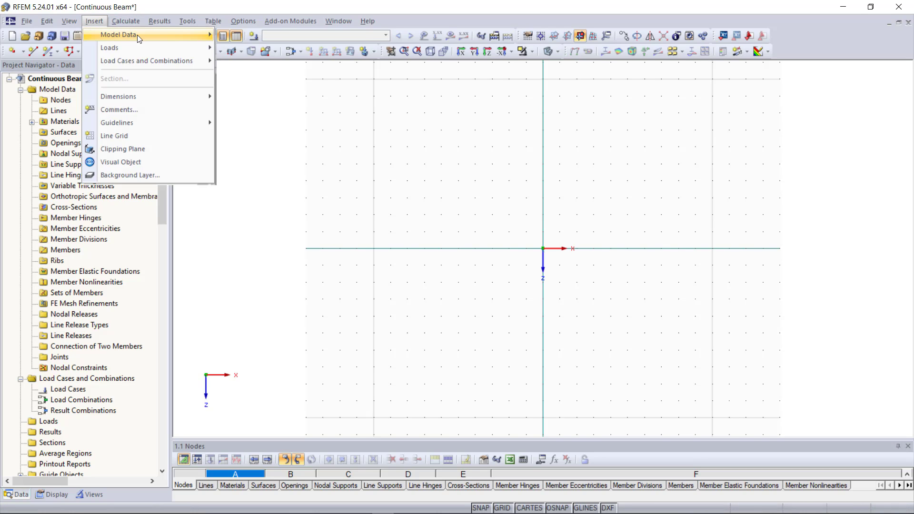
mouse_move(212, 34)
mouse_move(334, 36)
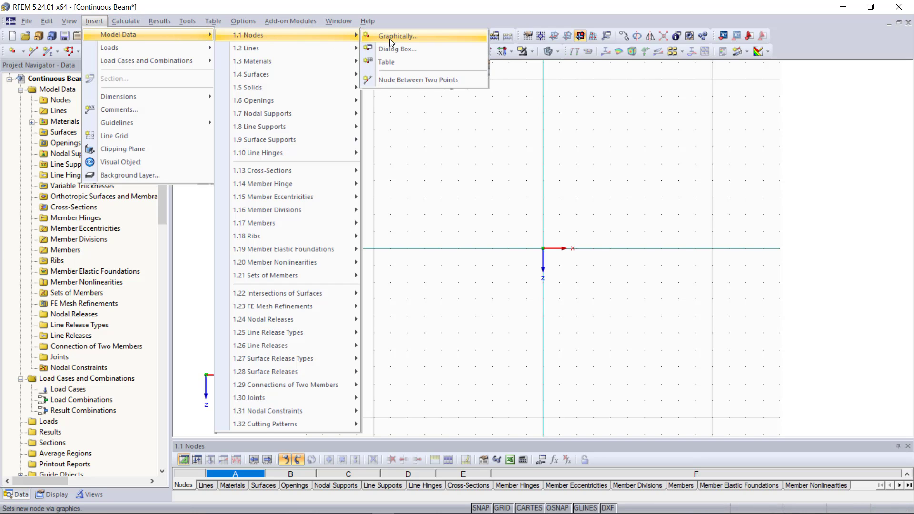
click(547, 156)
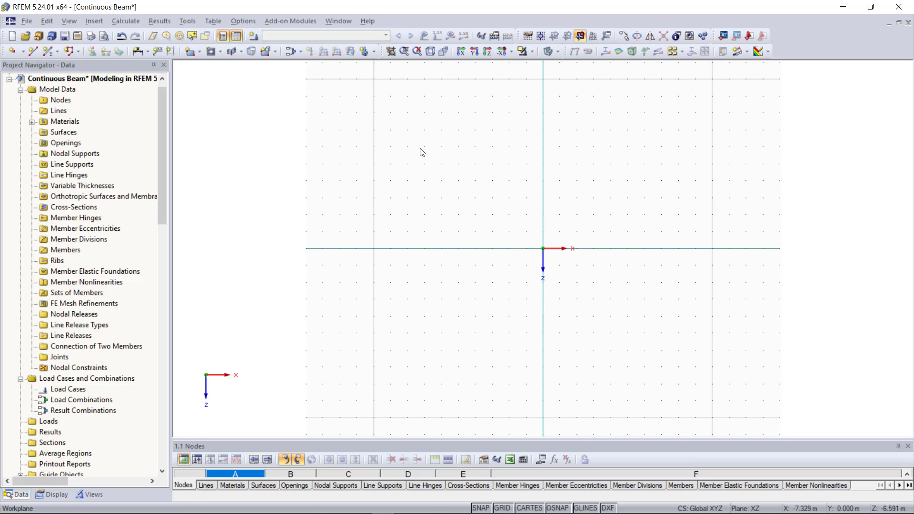
Create a new beam member and define its start cross-section as a massive rectangle with b 100 mm and h 200 mm.
click(47, 51)
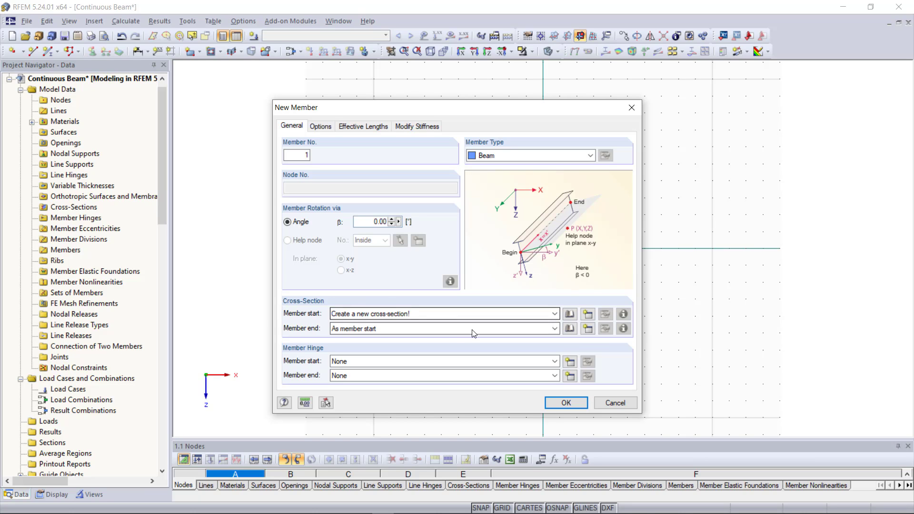
click(570, 315)
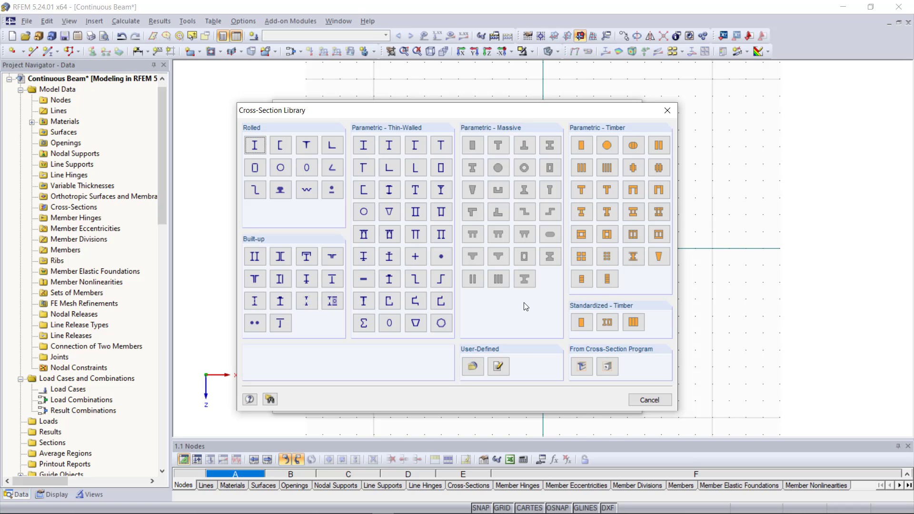
click(473, 147)
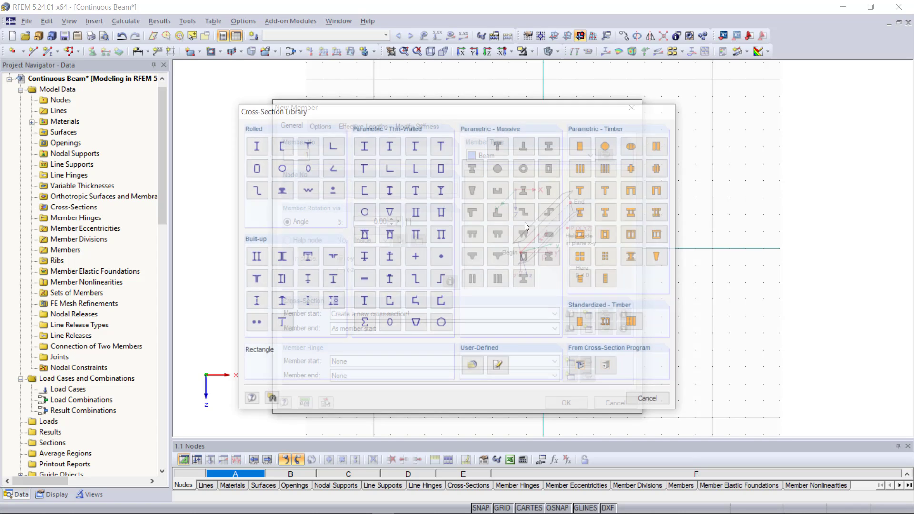
text(100)
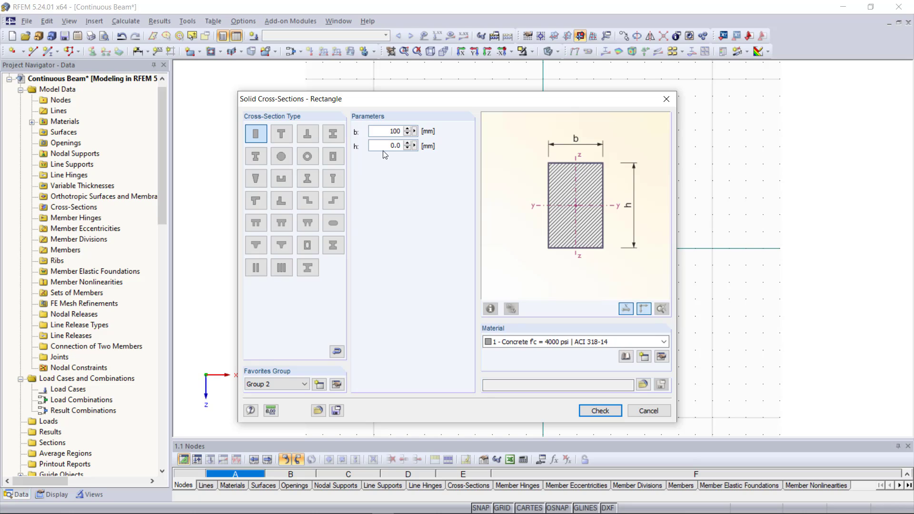
key(Tab)
text(200)
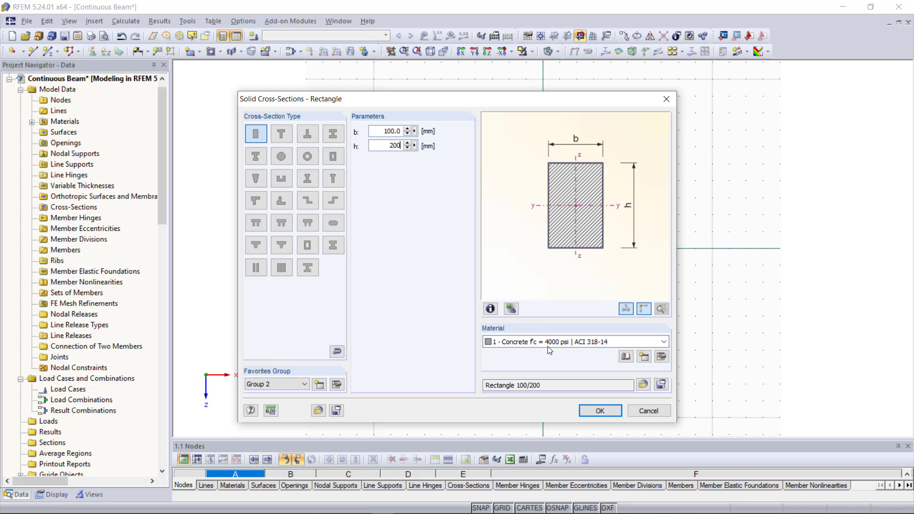
Assign the cross-section a new material named Material 1, with modulus of elasticity 2300 kN/cm² and Poisson's ratio 0.2.
click(547, 347)
click(550, 346)
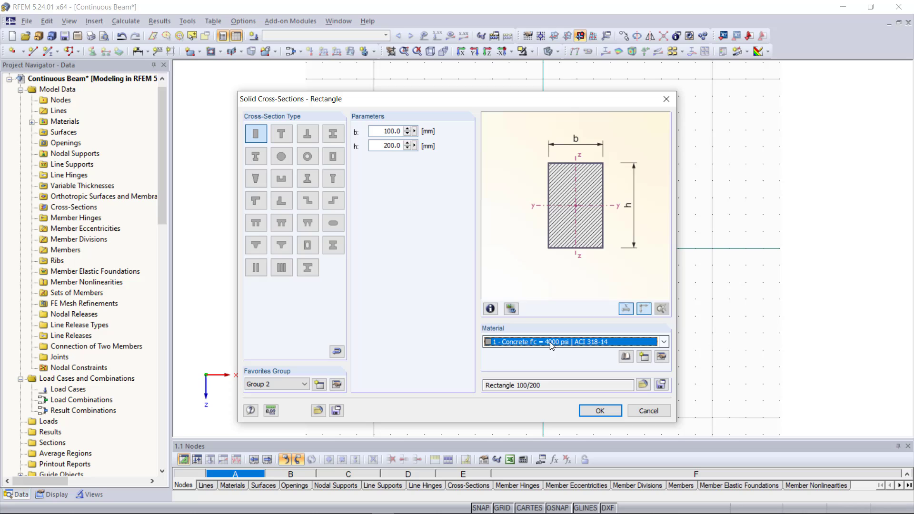
click(643, 356)
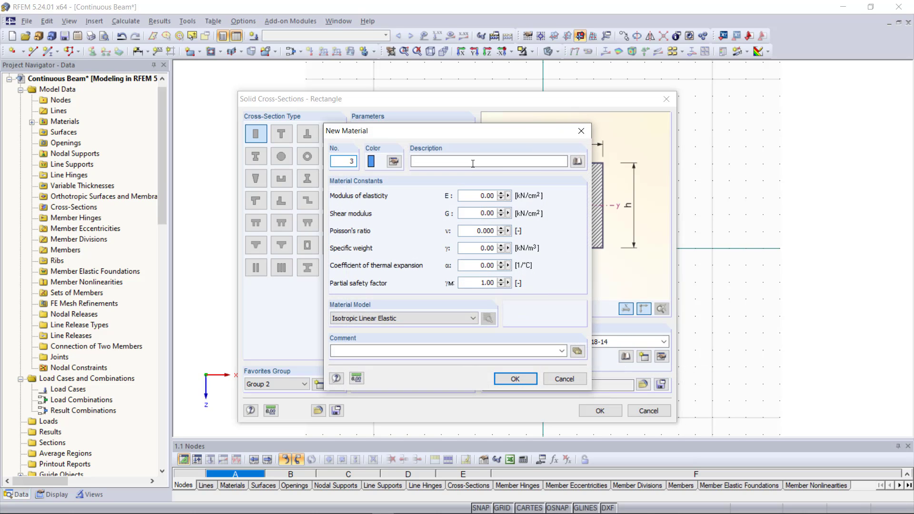
click(473, 163)
text(Mate)
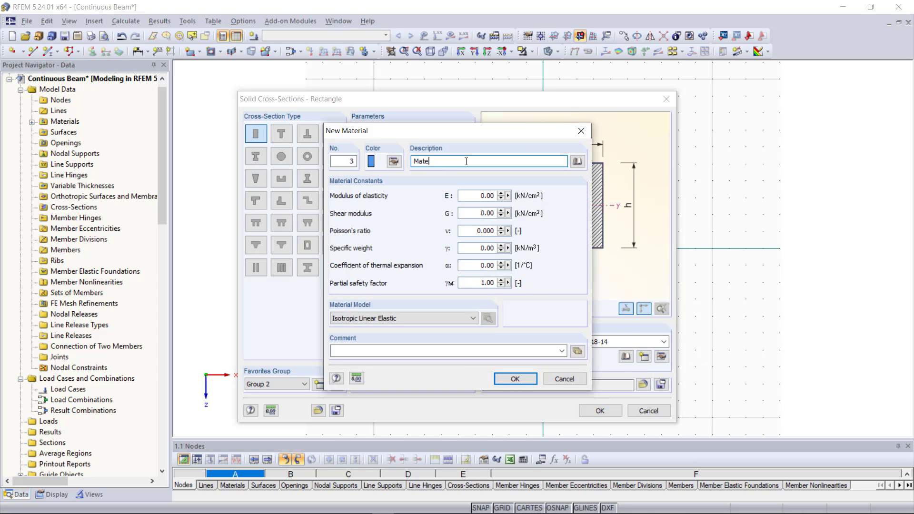
text(rial 1)
key(Tab)
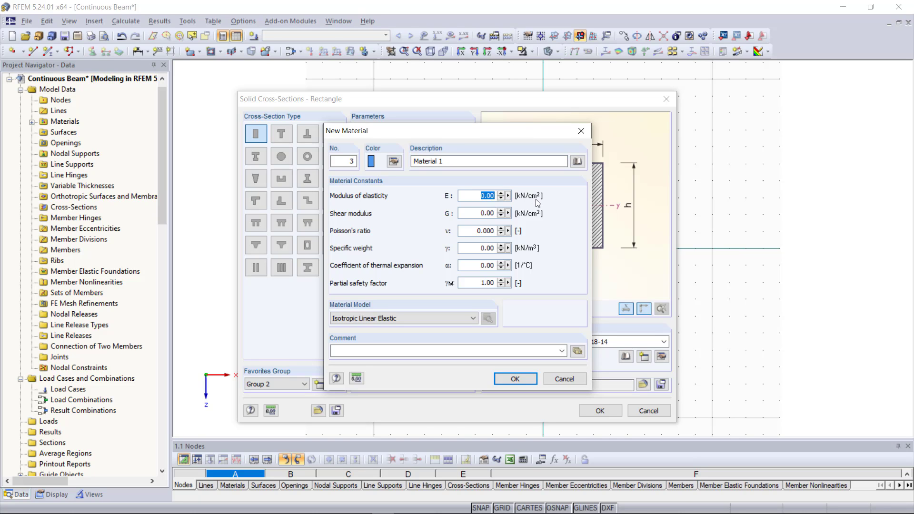
text(2300)
key(Tab)
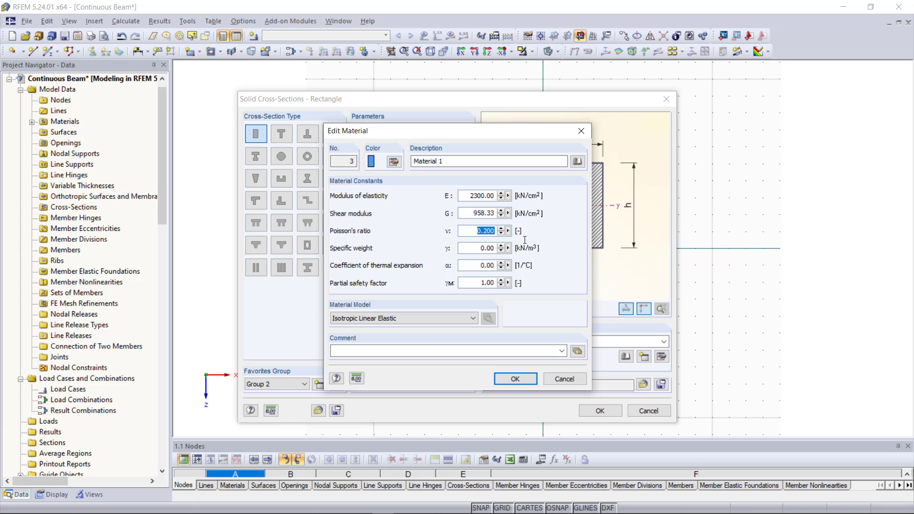
text(0,2)
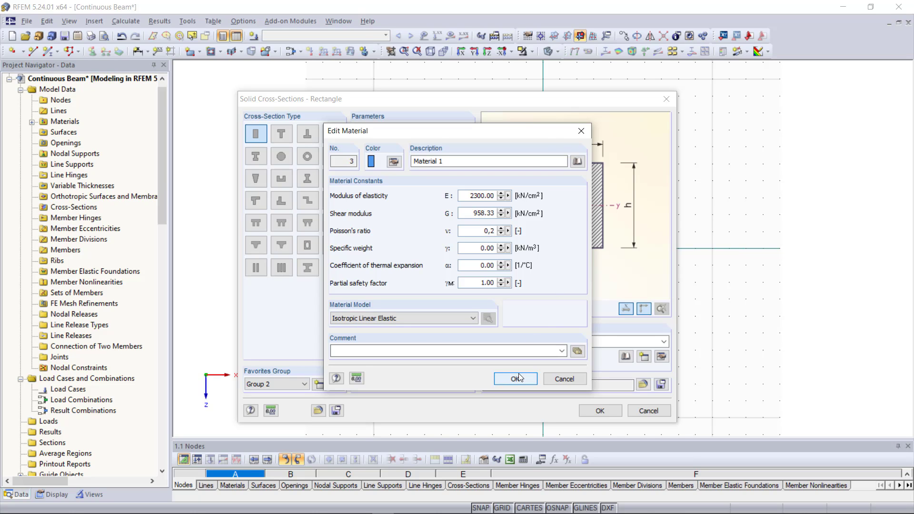
click(516, 379)
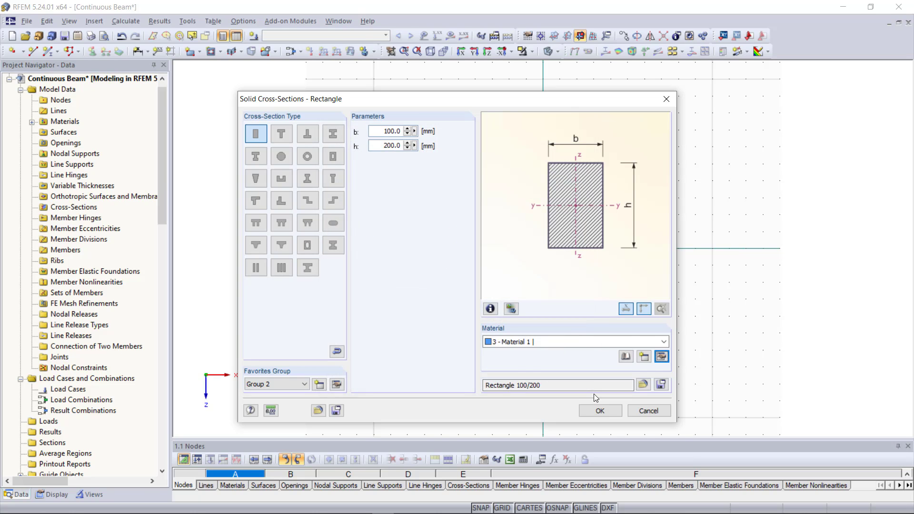
click(597, 408)
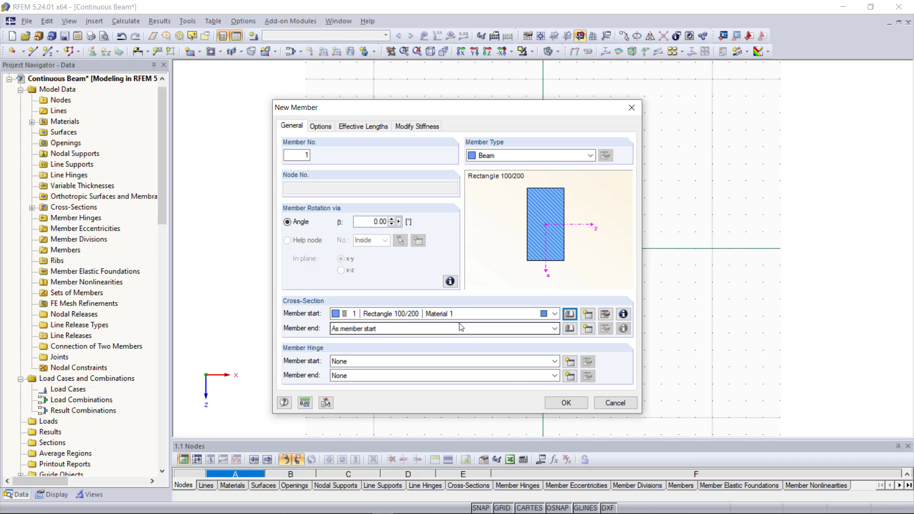
Draw two 3 m beam members end to end along the X axis, starting at the grid origin.
click(567, 402)
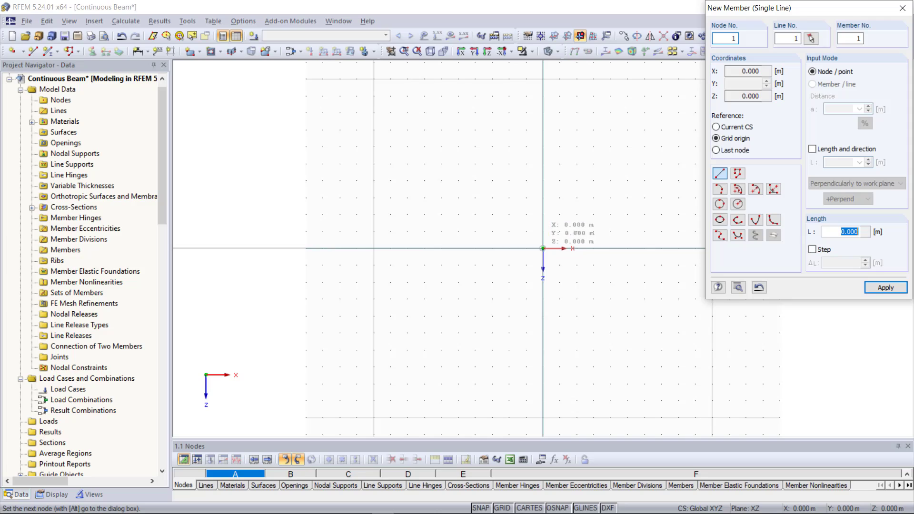
click(543, 248)
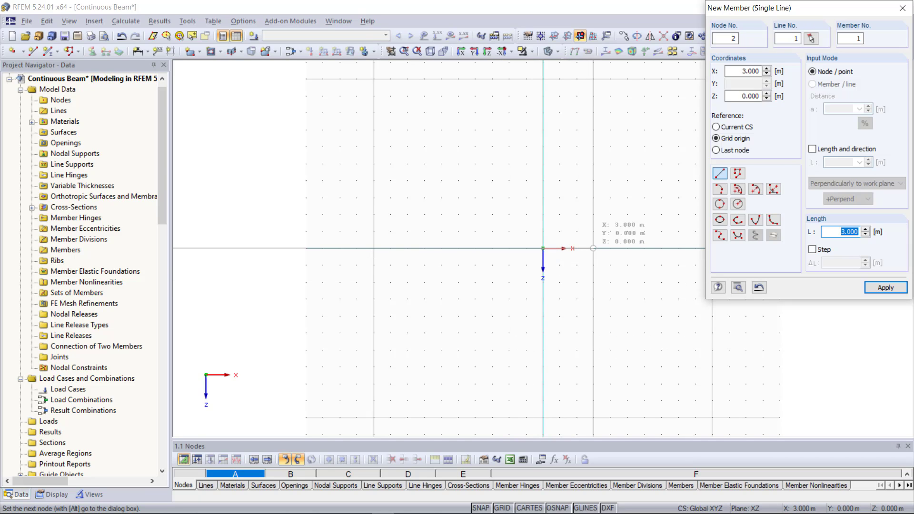
click(593, 248)
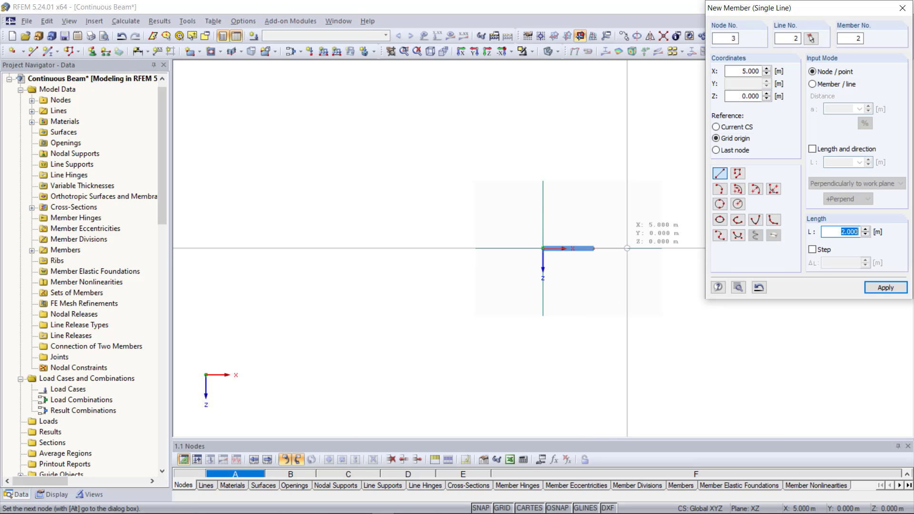
scroll(630, 250, up, 4)
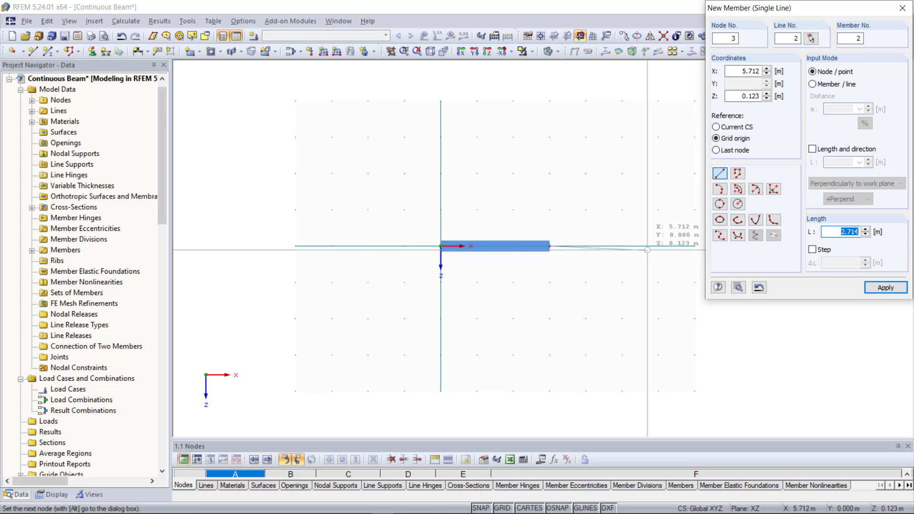
click(658, 246)
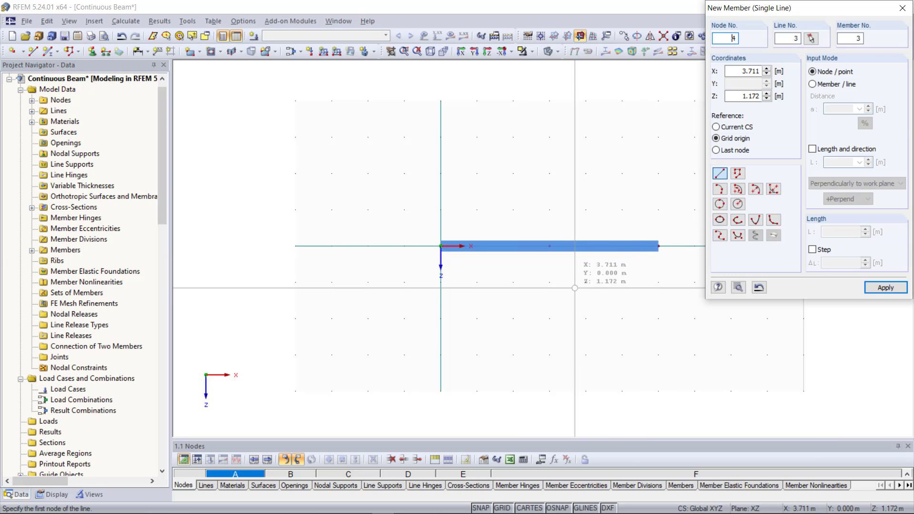
key(Escape)
scroll(540, 249, up, 2)
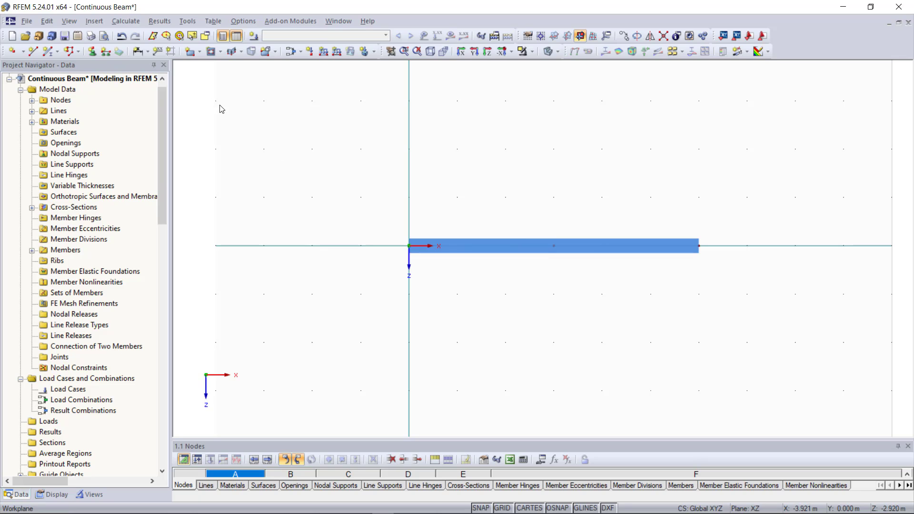
Place a hinged nodal support on the beam's start node at the origin.
click(92, 51)
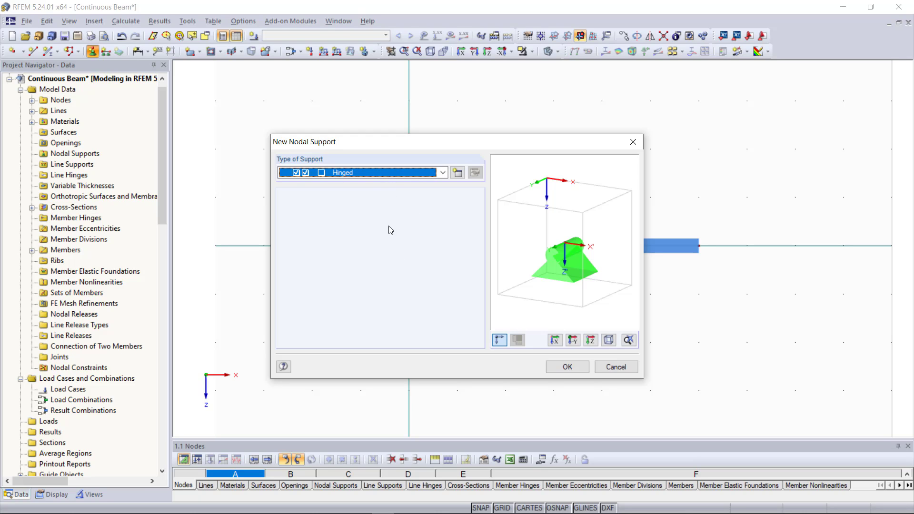
click(394, 176)
click(393, 184)
click(576, 369)
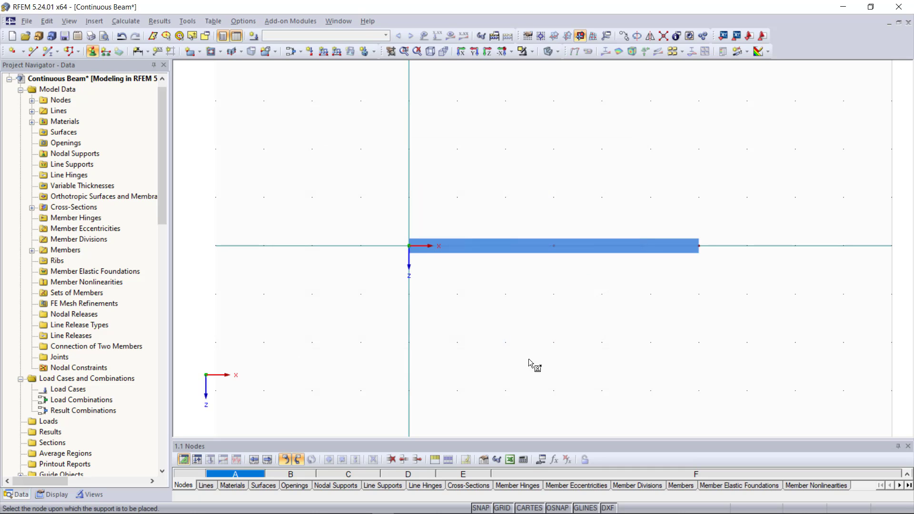
click(411, 249)
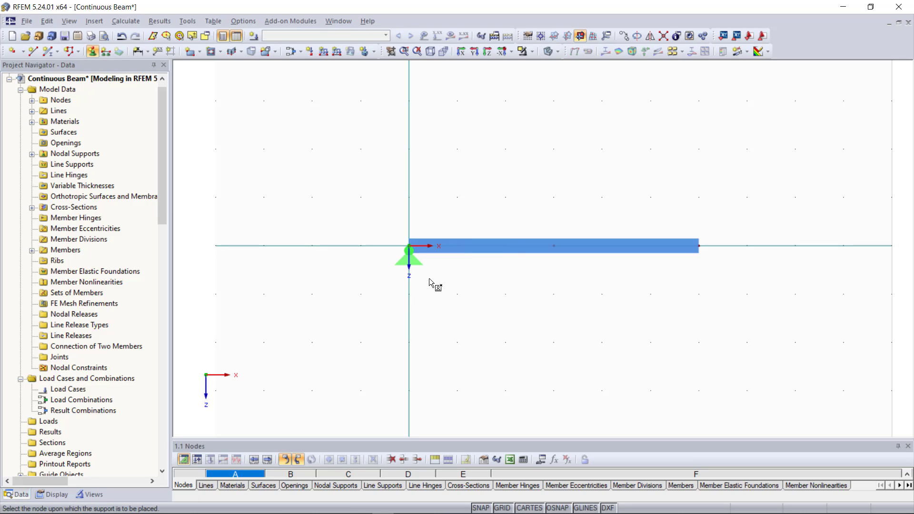
key(Escape)
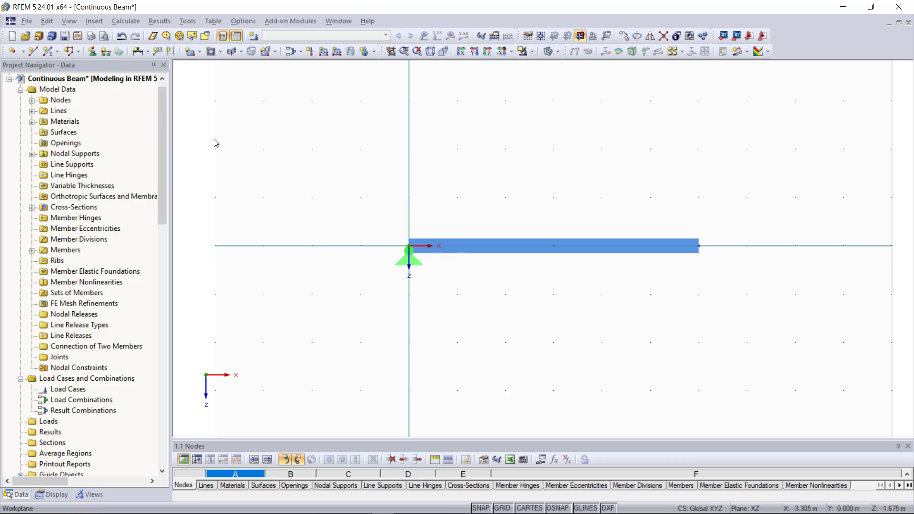
Place nodal supports of type Sliding in X' on the beam's middle node and far end node.
click(93, 51)
click(443, 172)
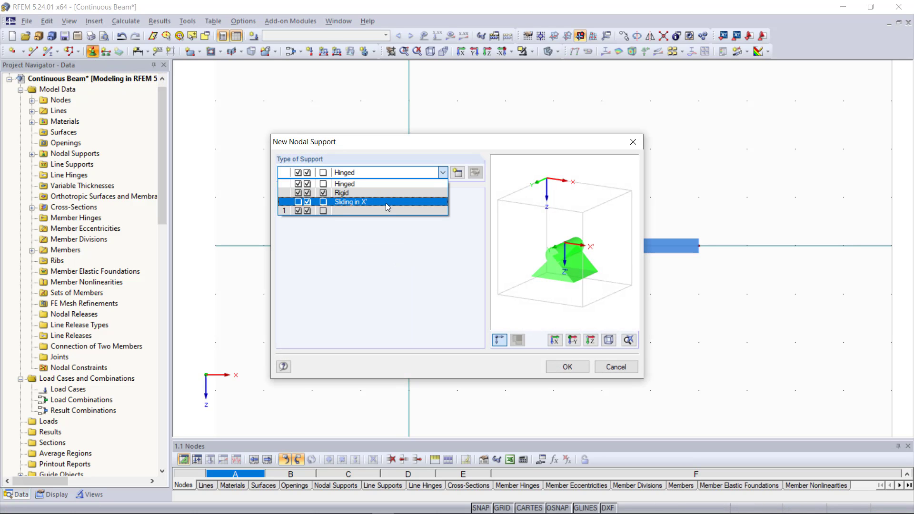
click(386, 203)
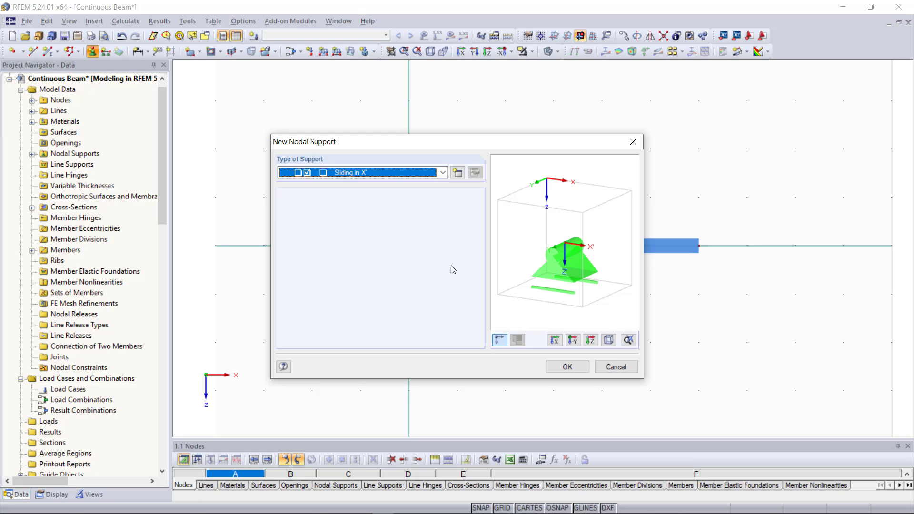
click(566, 367)
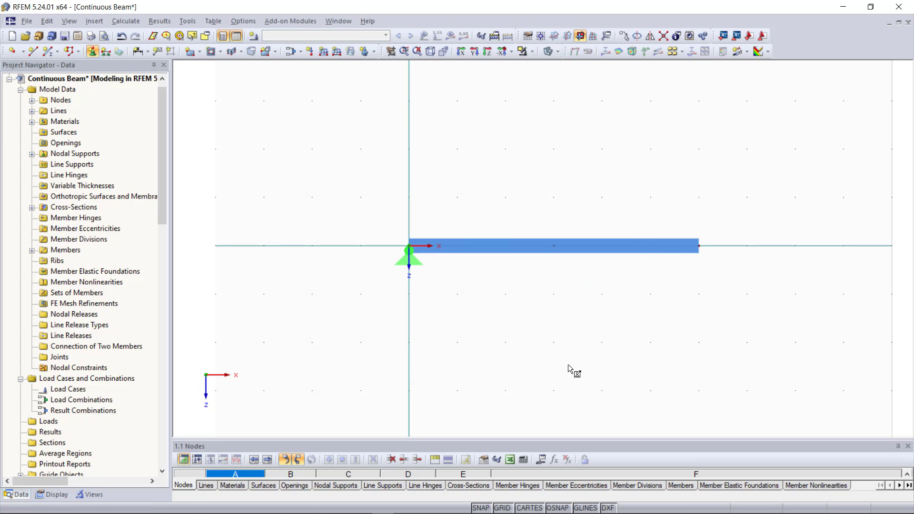
click(555, 245)
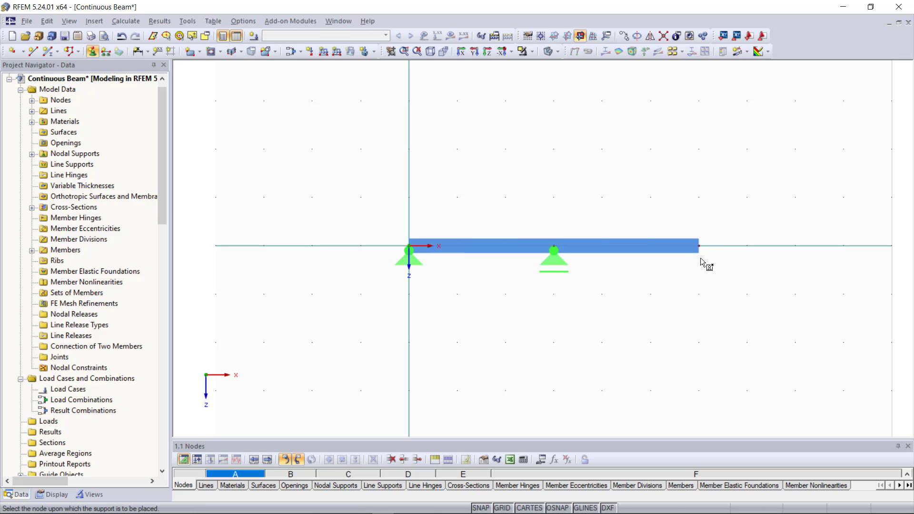
click(699, 246)
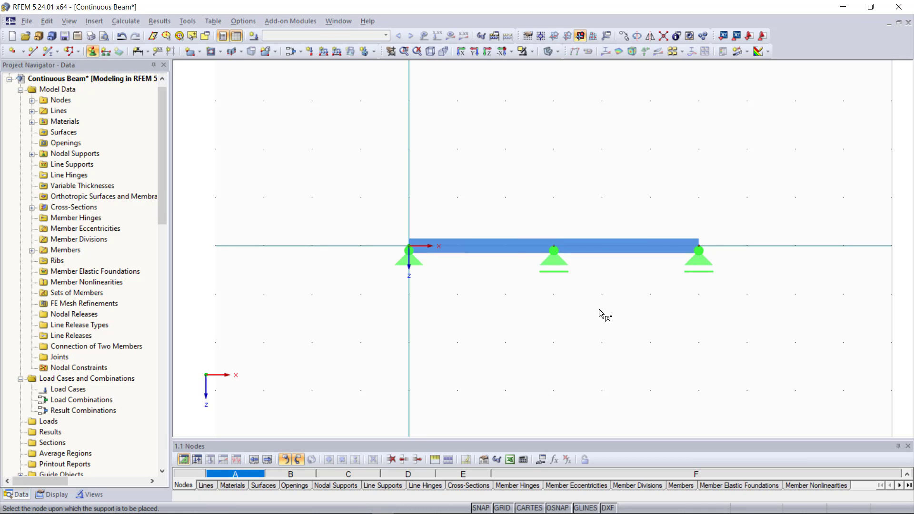
key(Escape)
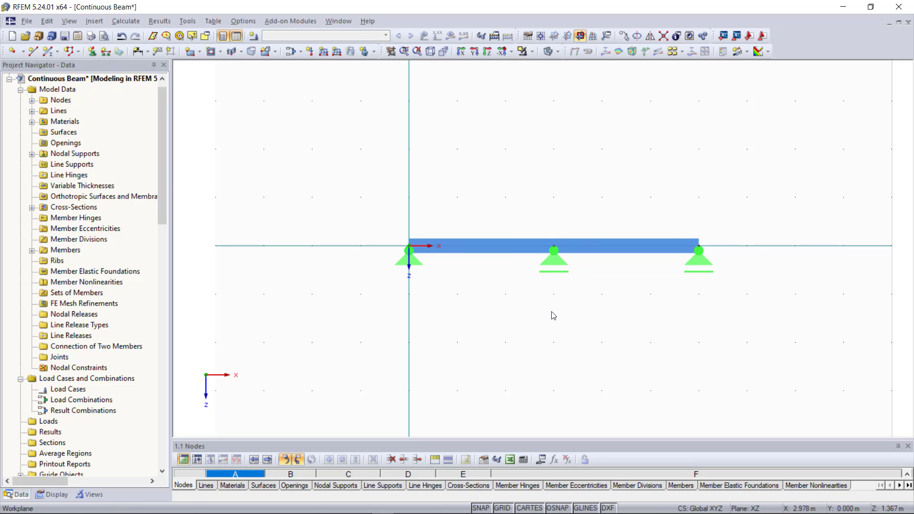
Create a set of members of type Continuous members from both beam members.
click(546, 257)
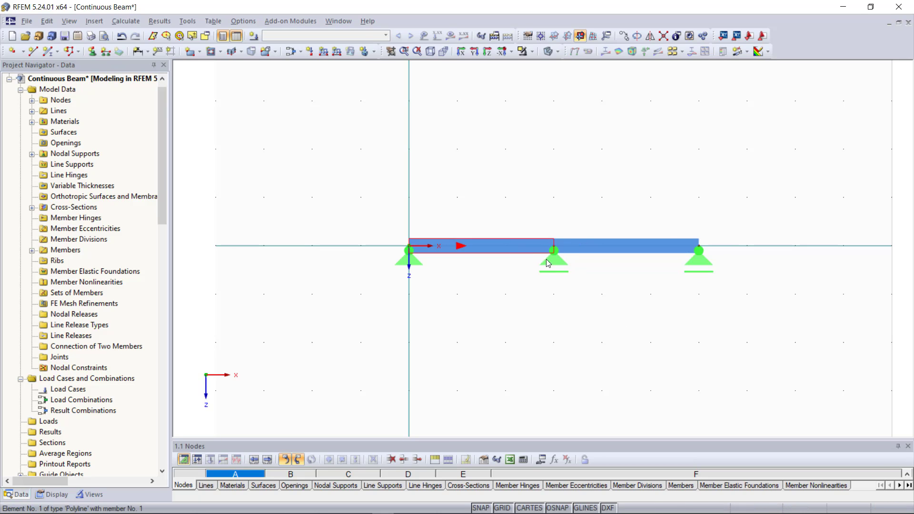
ctrl+click(621, 259)
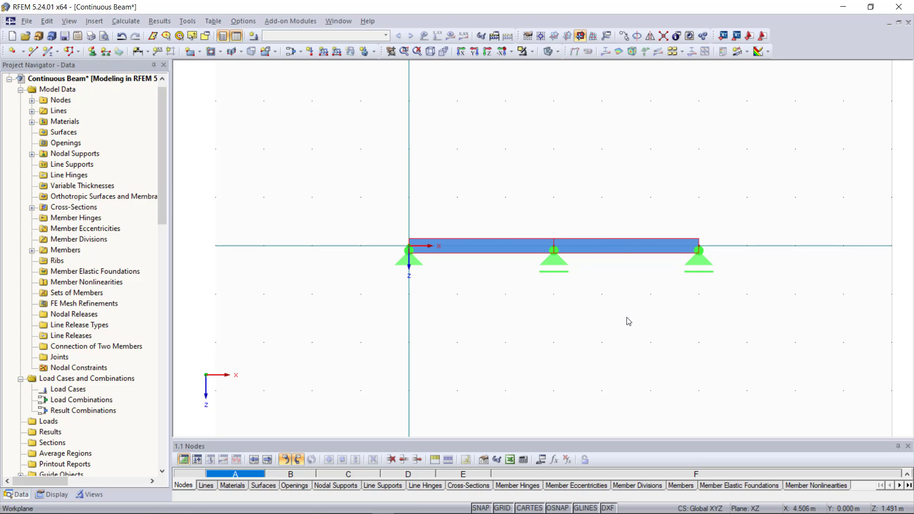
right_click(622, 244)
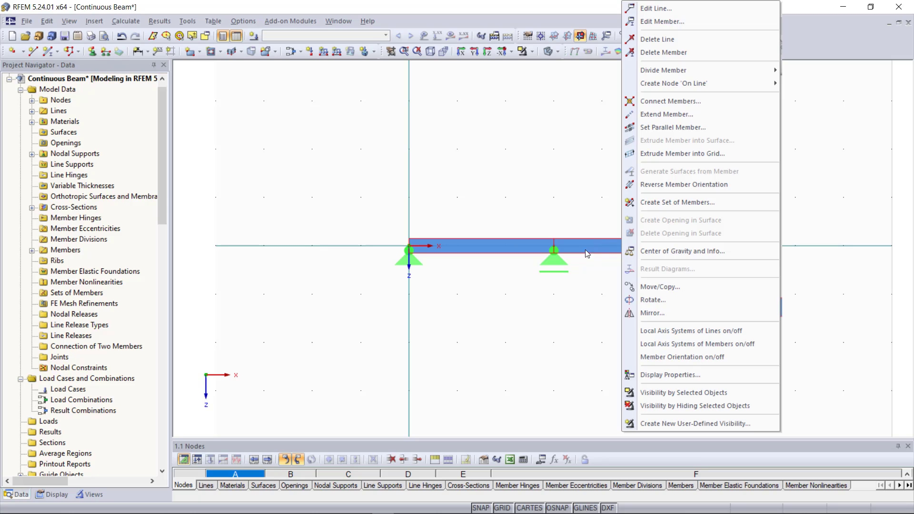
click(672, 204)
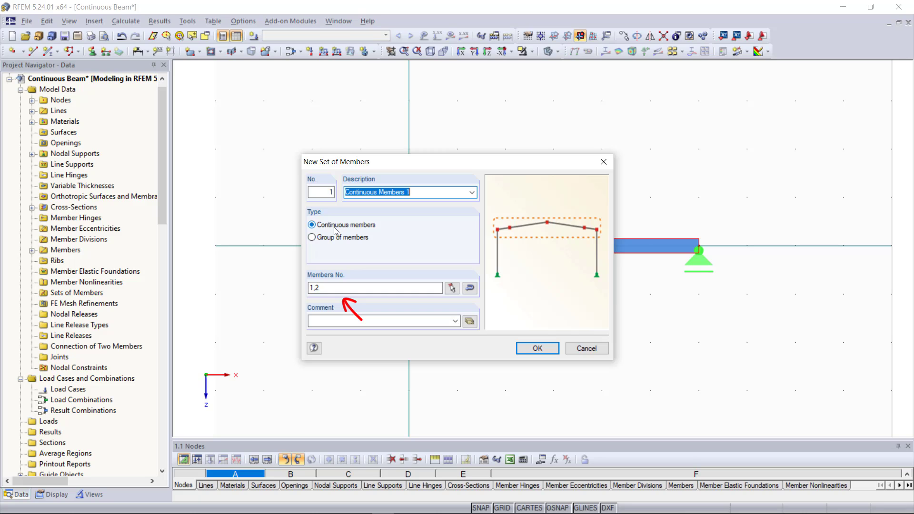
click(354, 290)
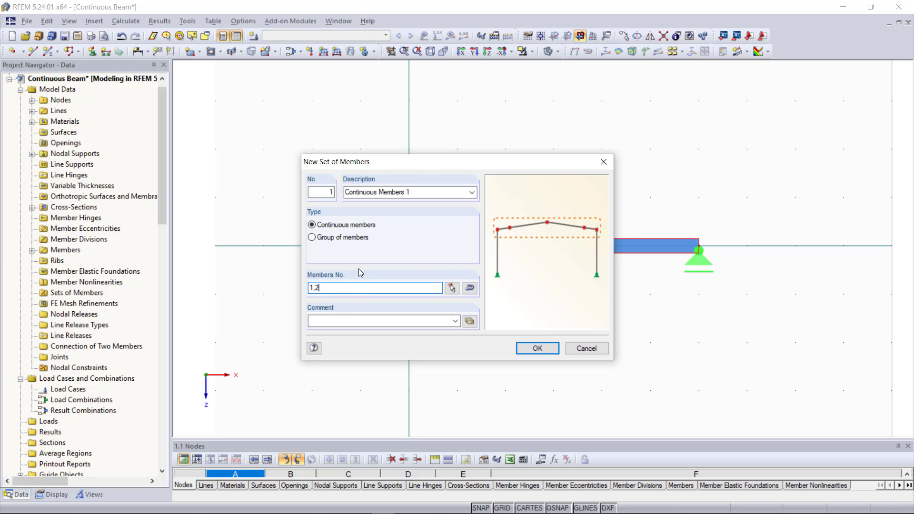
click(544, 351)
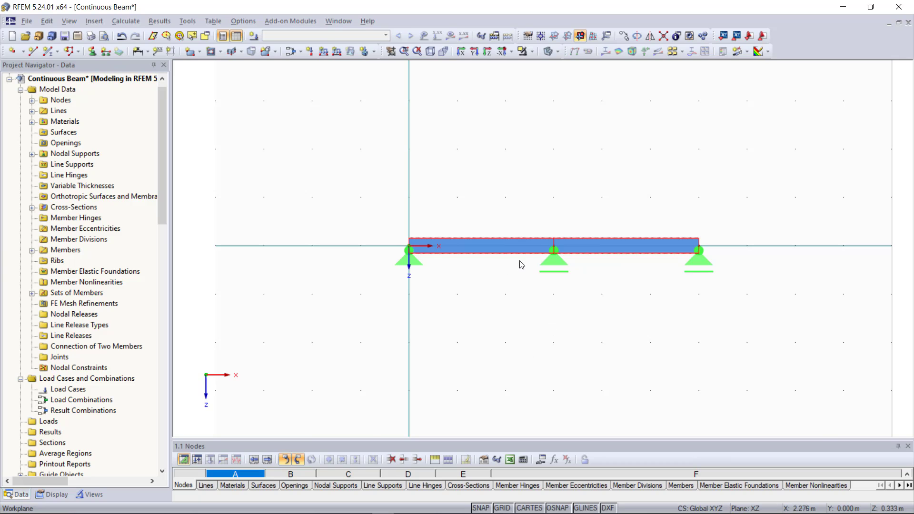
Start a new member load and define load case LC1 with description All loads and action category Live.
scroll(514, 270, up, 2)
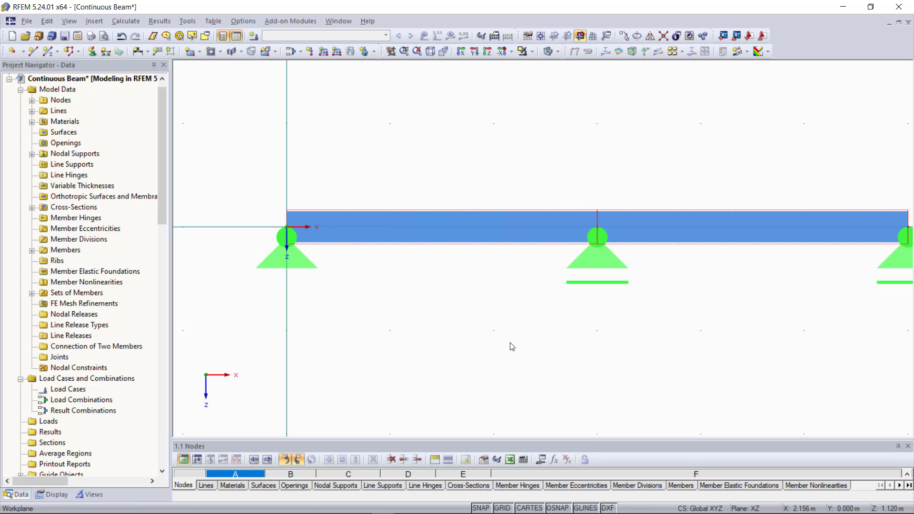
scroll(513, 347, down, 1)
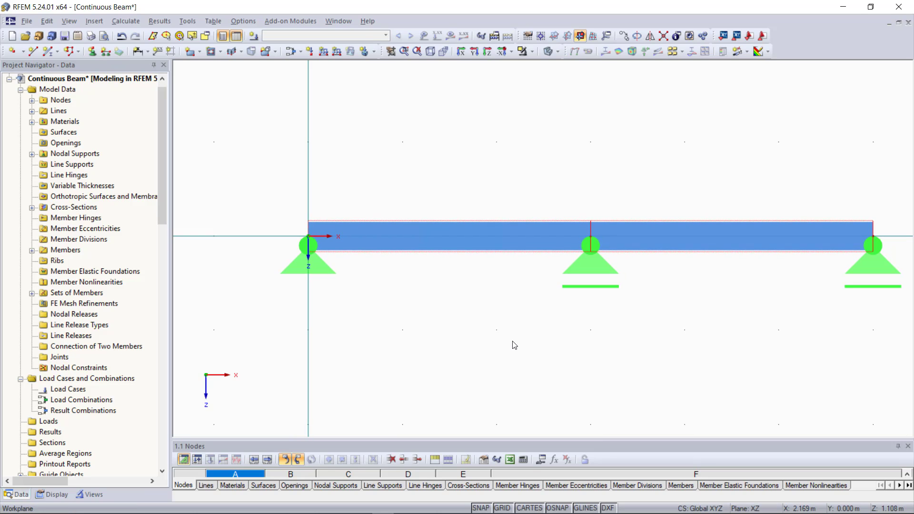
scroll(515, 346, up, 1)
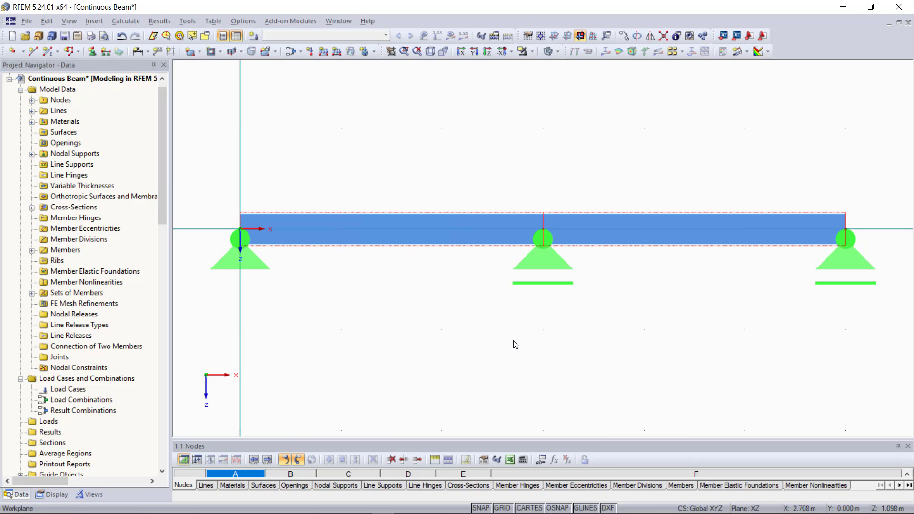
click(325, 52)
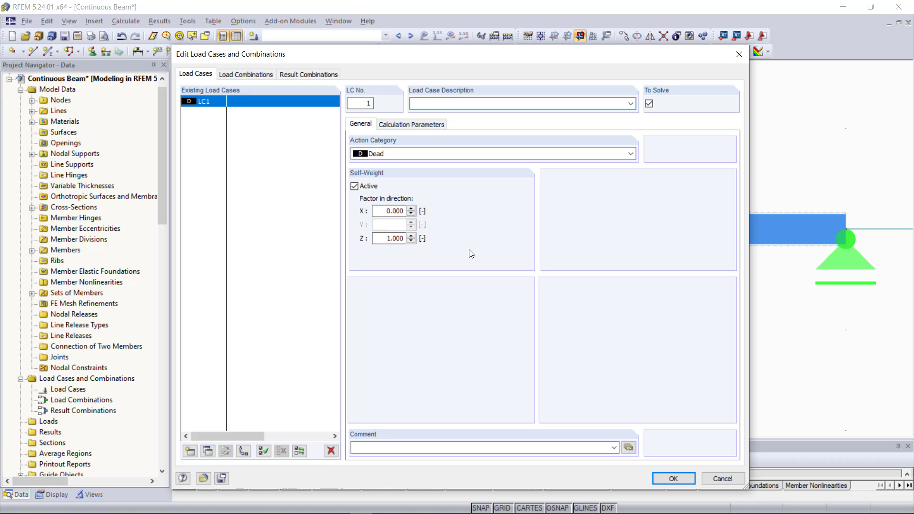
click(631, 103)
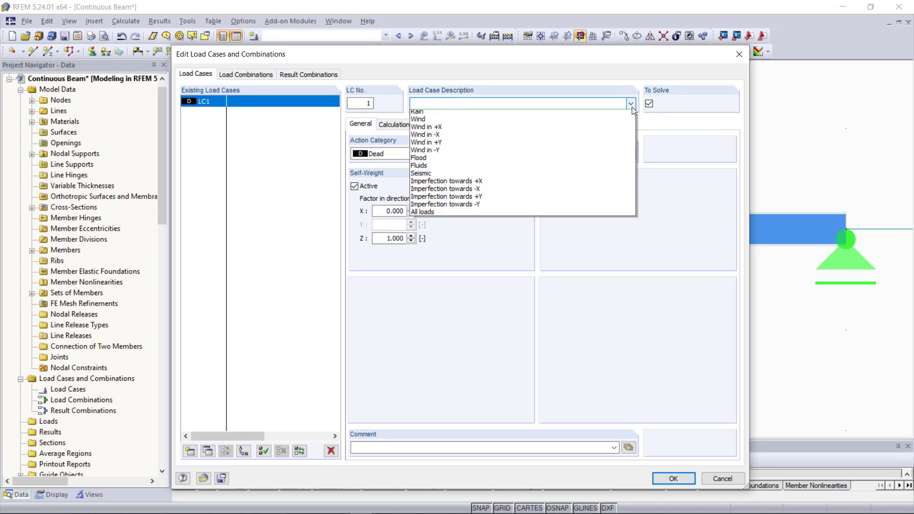
click(458, 246)
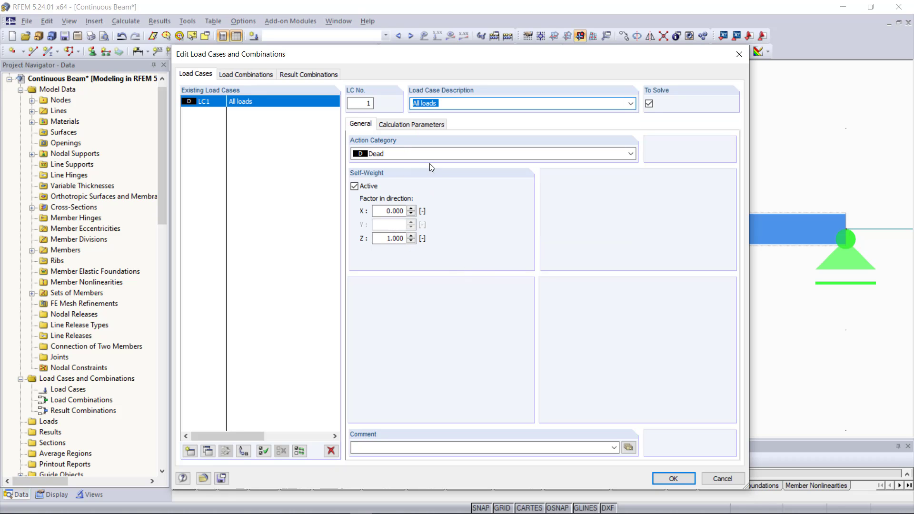
click(423, 153)
click(422, 219)
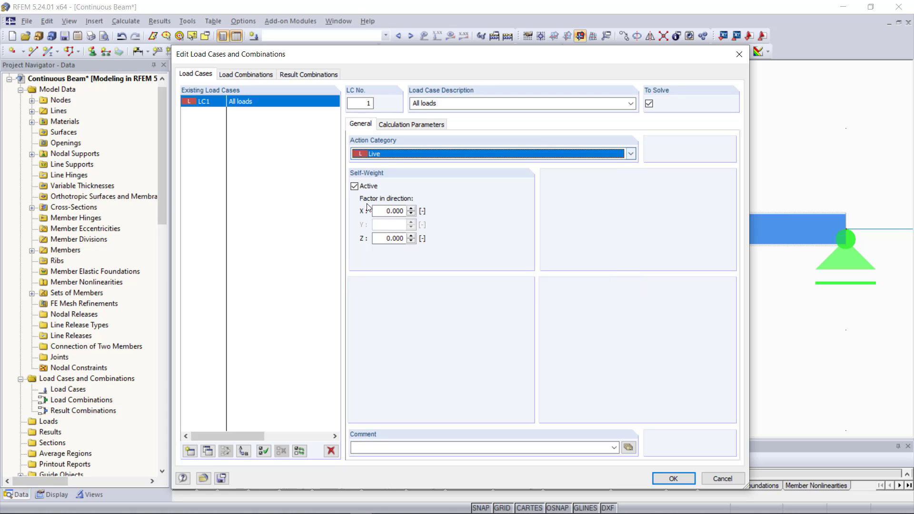
click(675, 479)
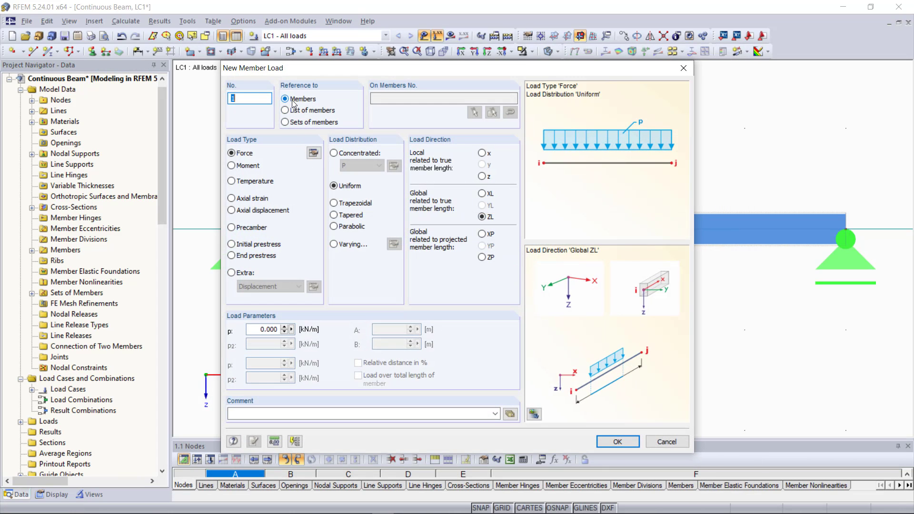
Apply a uniform force of 5 kN/m in global direction ZL to the beam's set of members.
click(285, 122)
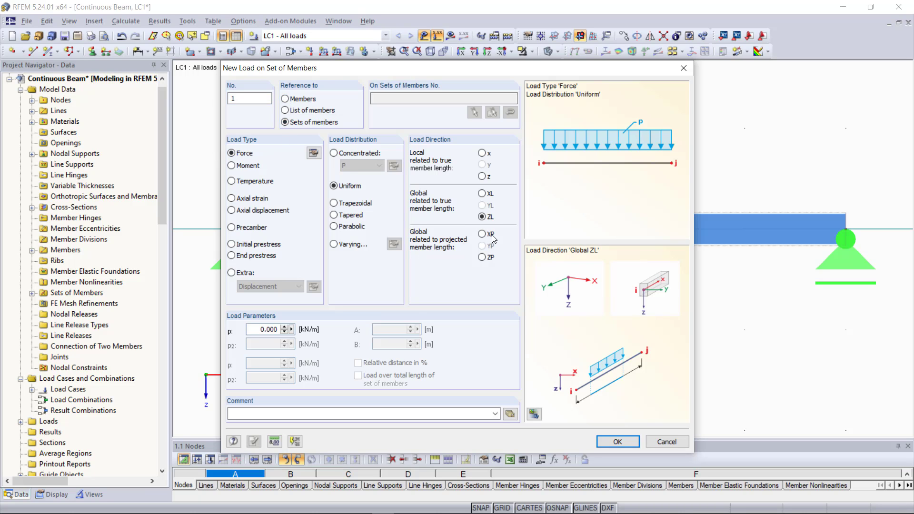
double_click(262, 330)
text(5)
click(618, 442)
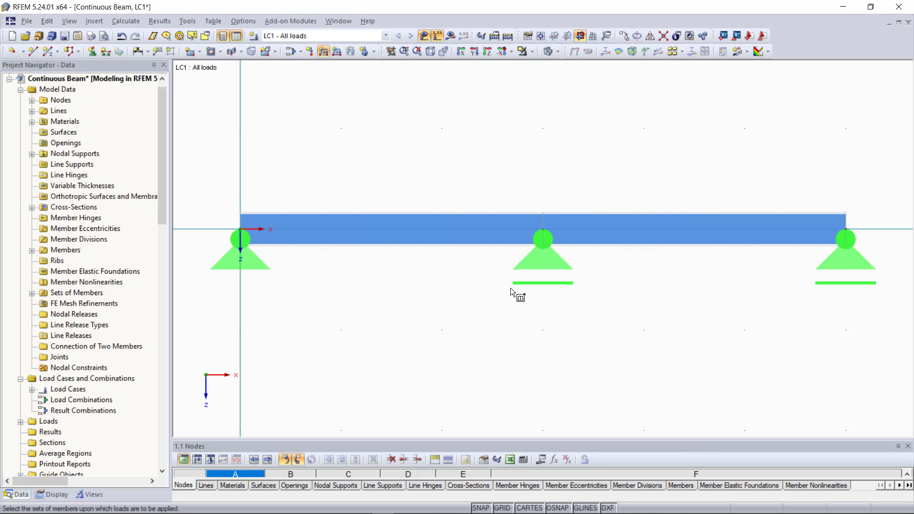
click(444, 219)
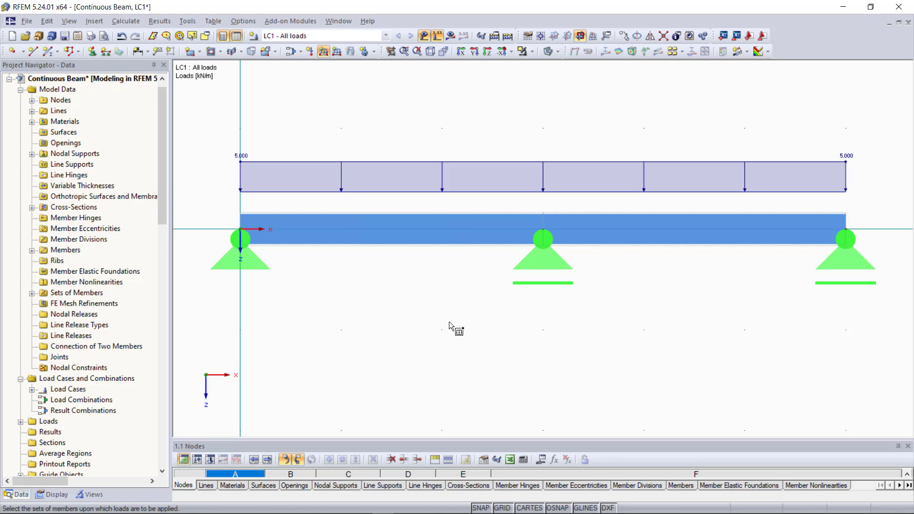
key(Escape)
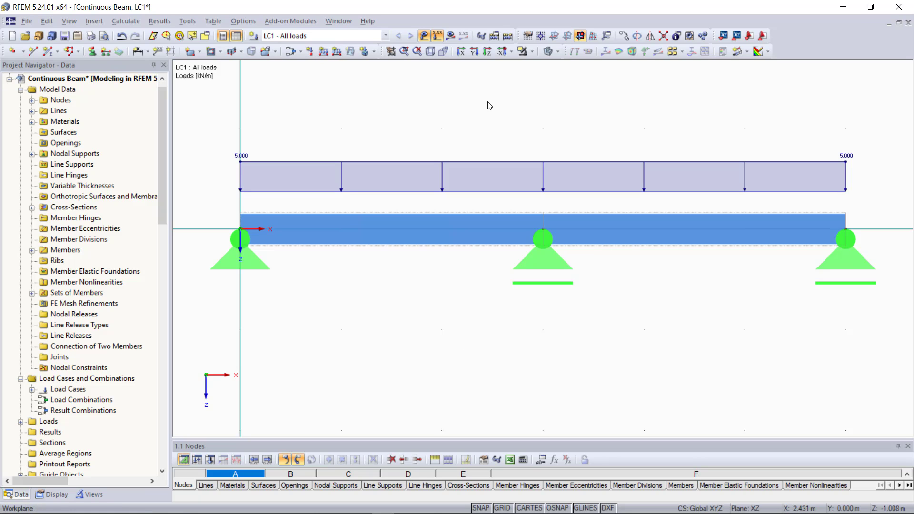
Calculate the results for load case LC1 and display the beam as a wireframe with its global deformations.
click(508, 37)
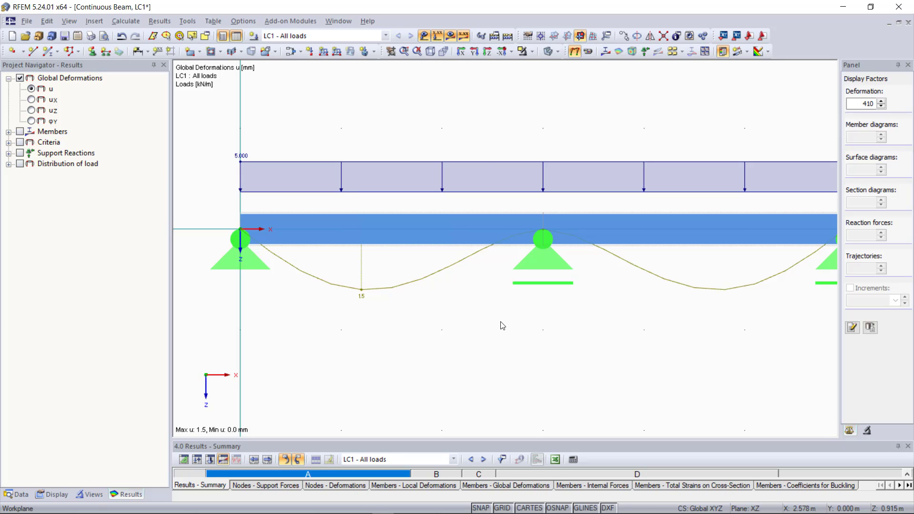
middle_click(479, 307)
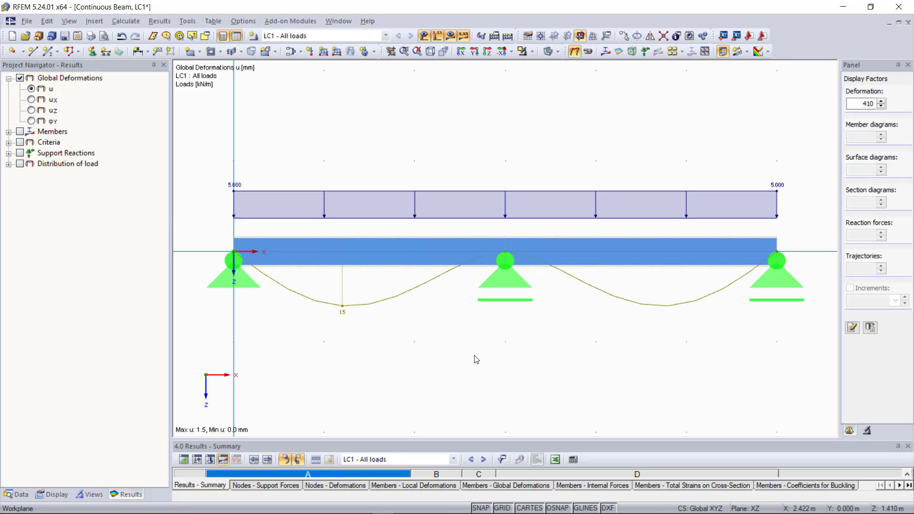
click(548, 52)
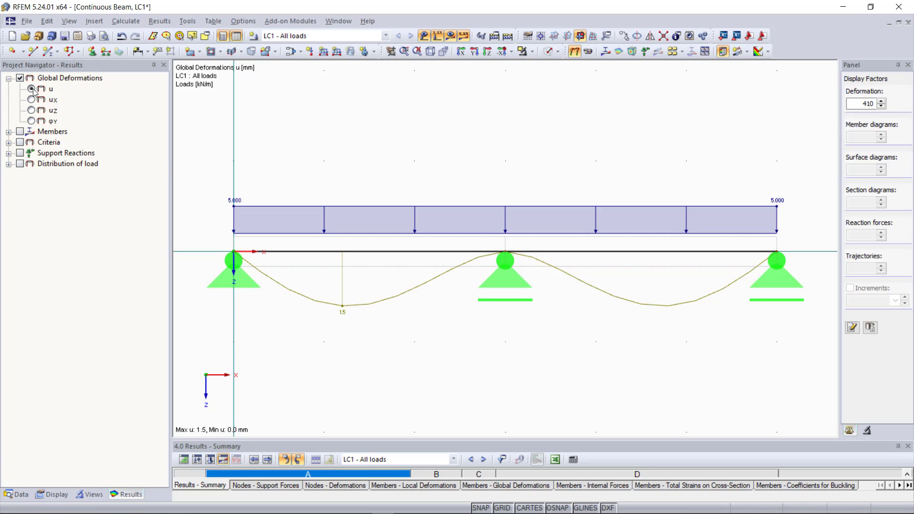
Examine the members' internal force diagrams, first the bending moment My and then the shear force Vz.
click(8, 132)
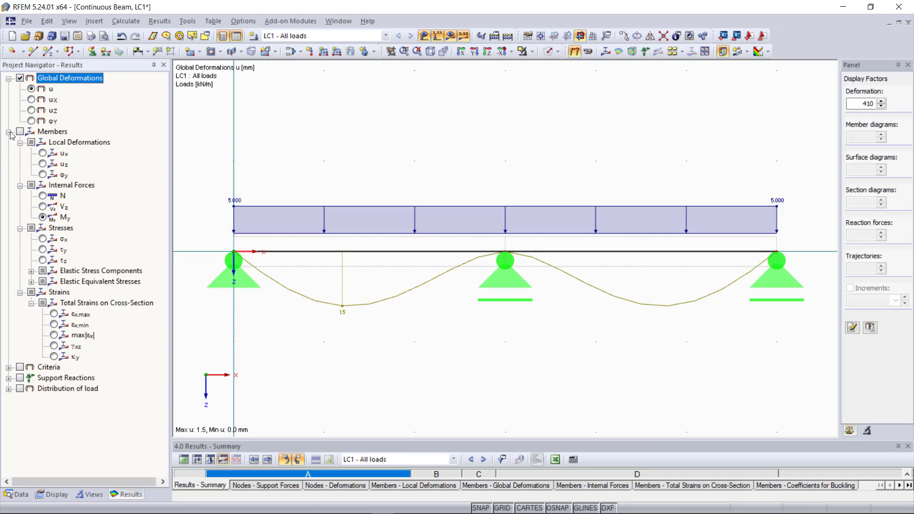
click(43, 218)
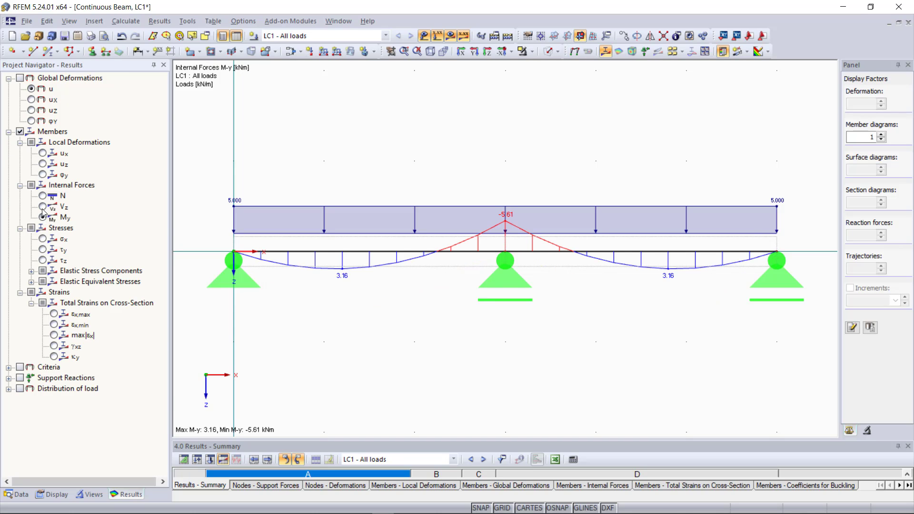
click(43, 208)
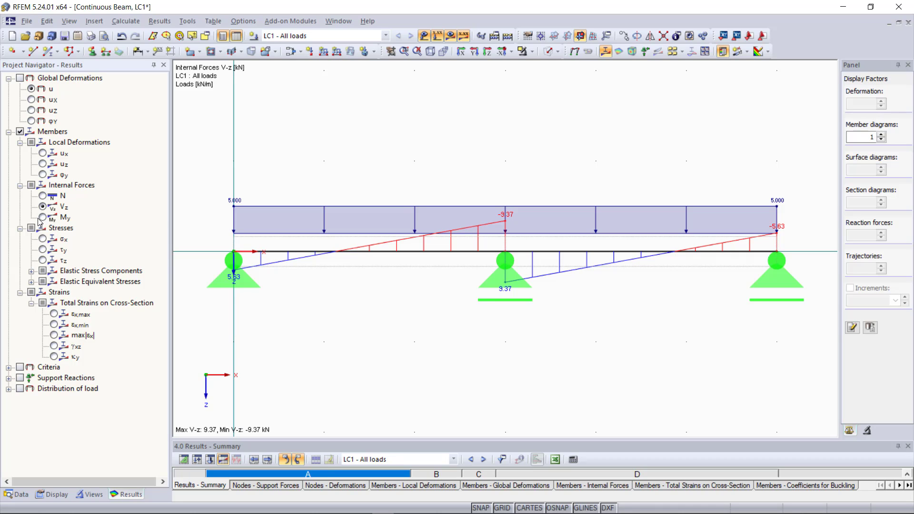